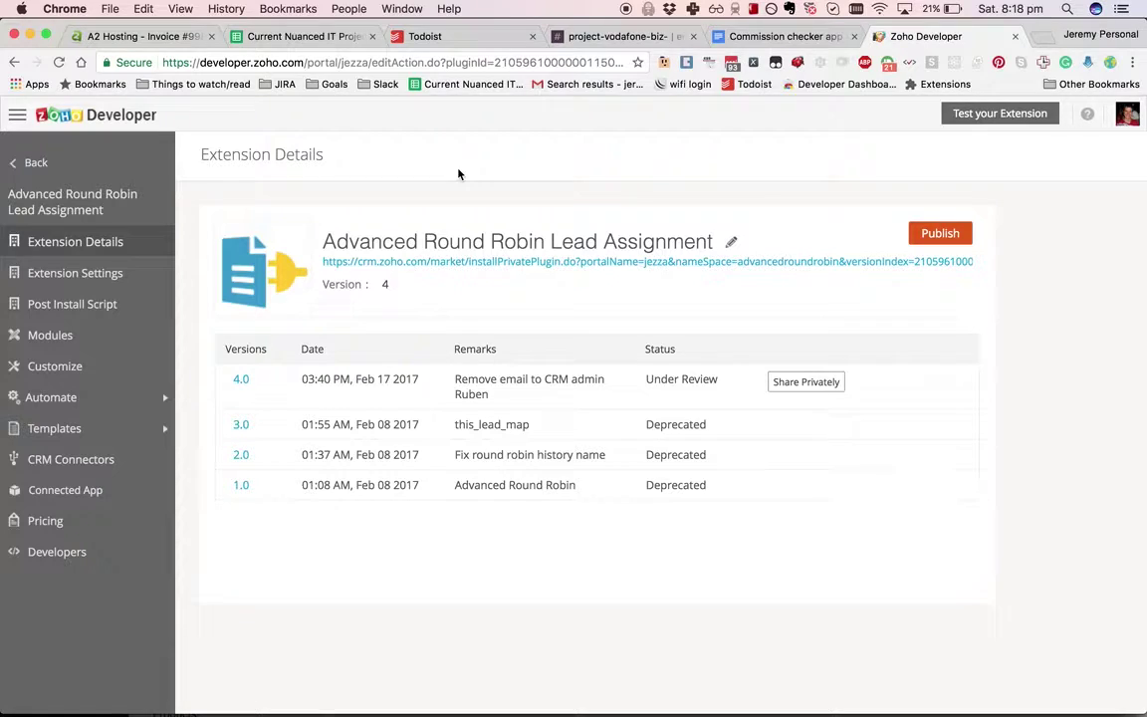
Copy the extension's private install link in Zoho Developer and load it in Zoho CRM.
triple_click(434, 262)
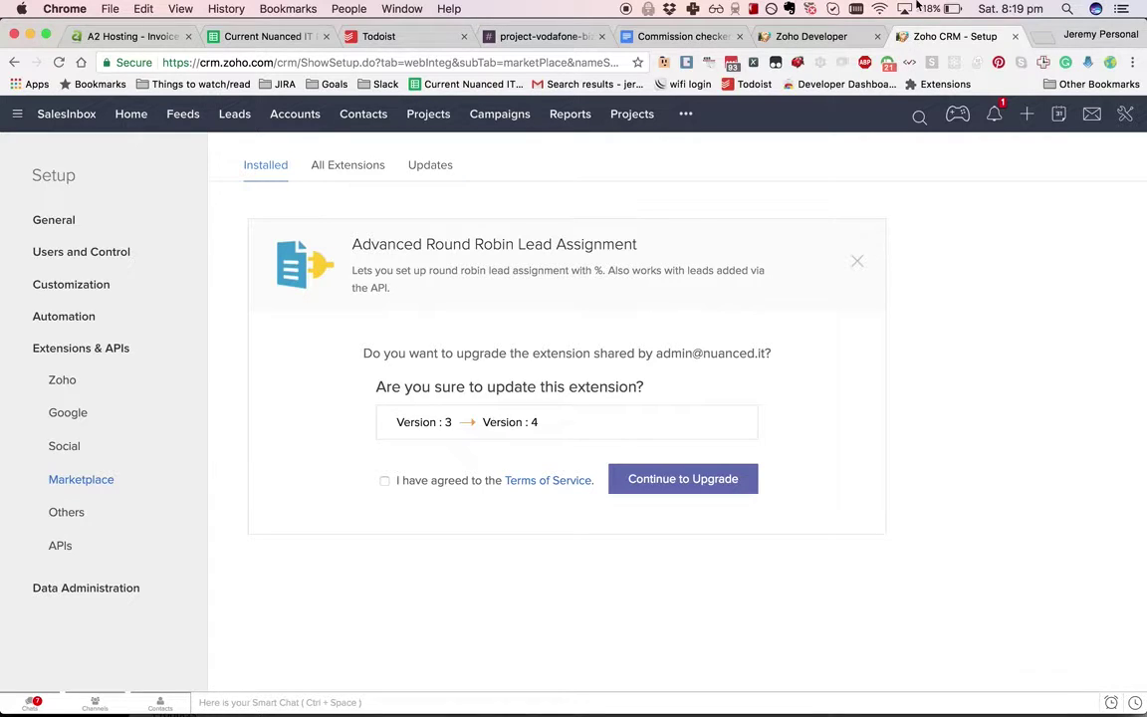
Accept the Terms of Service and continue the upgrade to version 4.
click(811, 37)
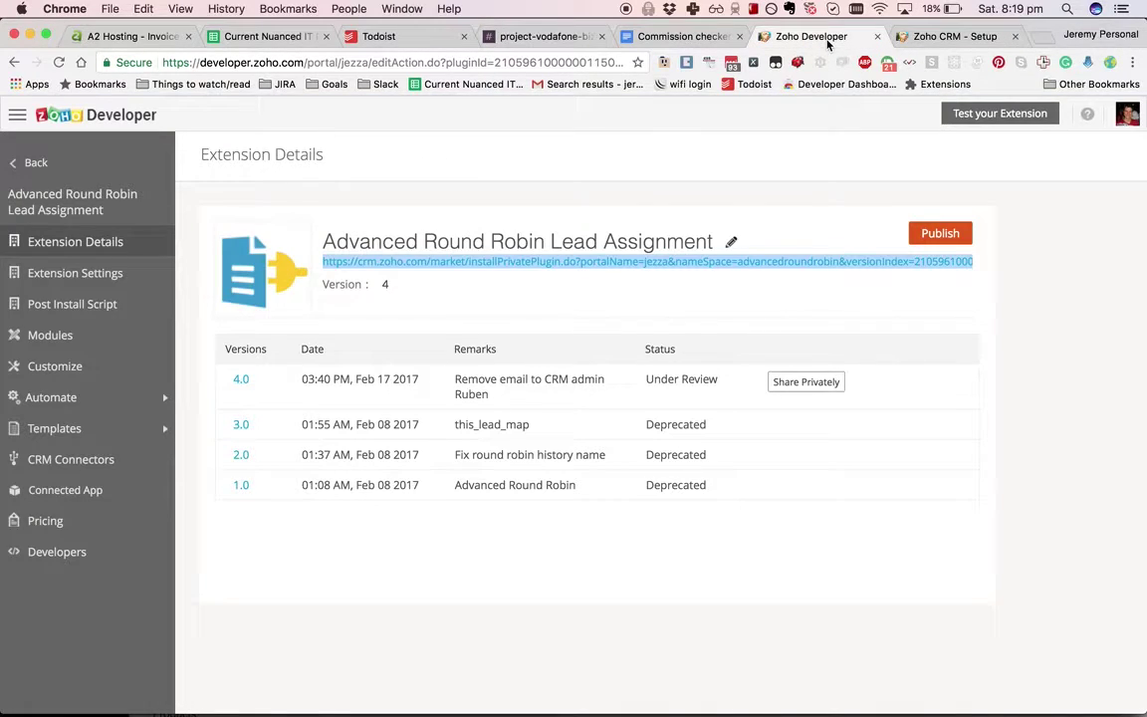
click(938, 40)
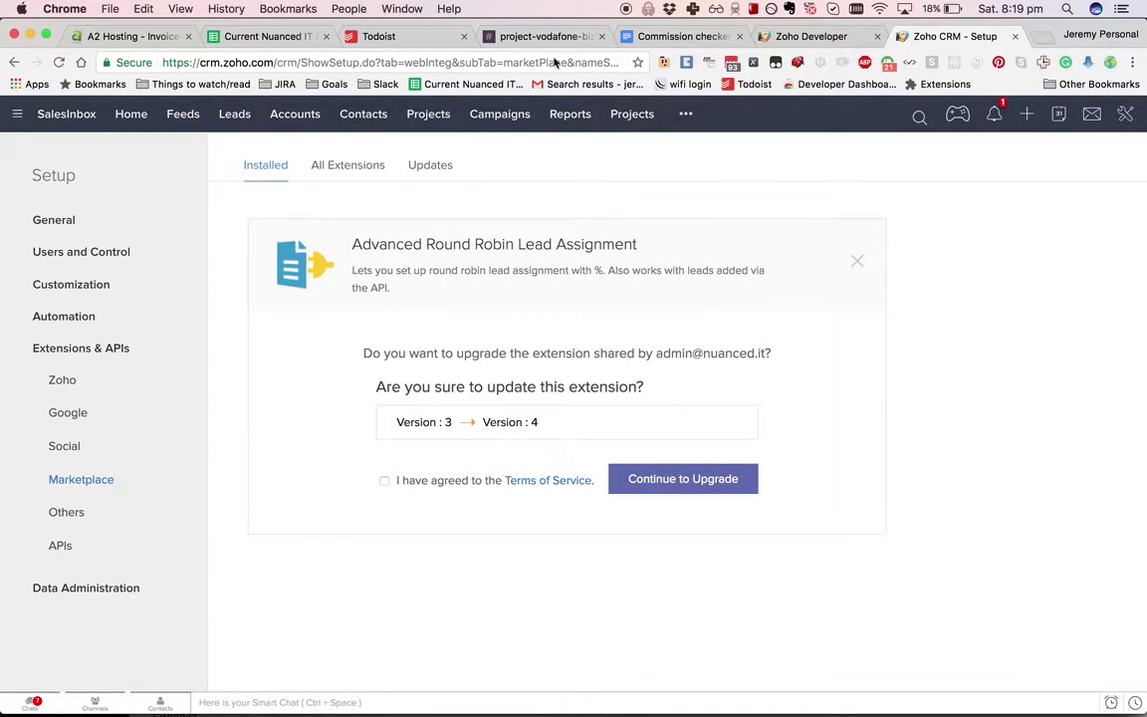
click(384, 480)
click(676, 480)
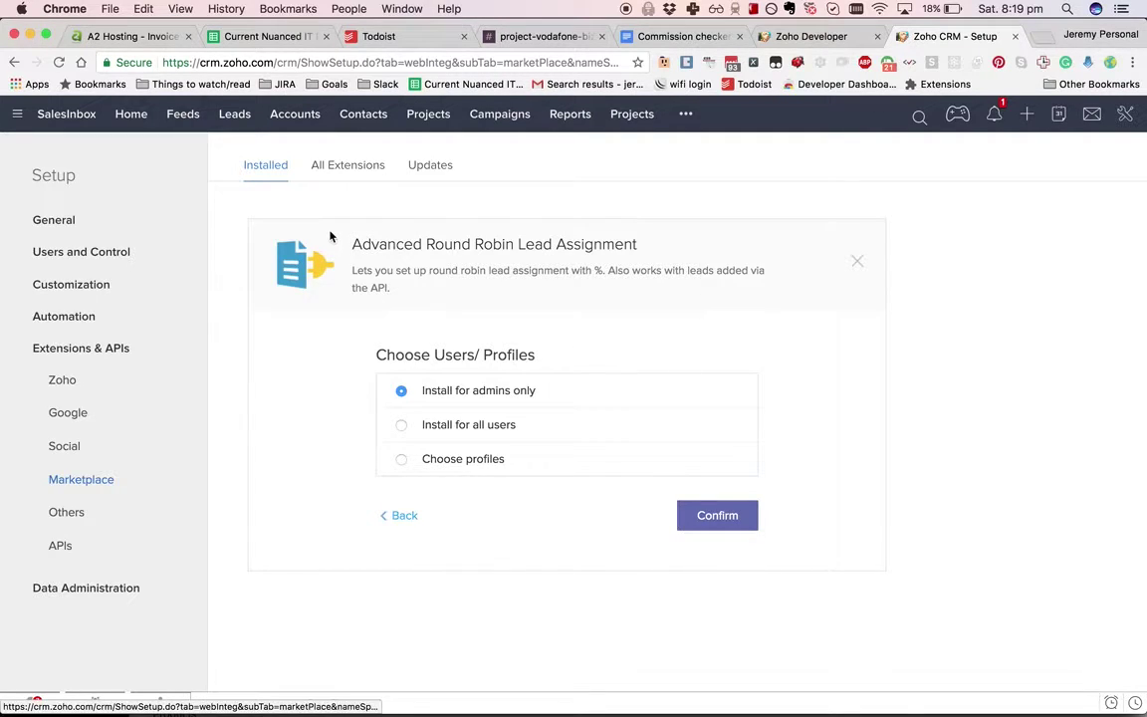
Confirm the install for admins only and start the 10-day free trial.
drag(328, 236, 704, 338)
click(653, 300)
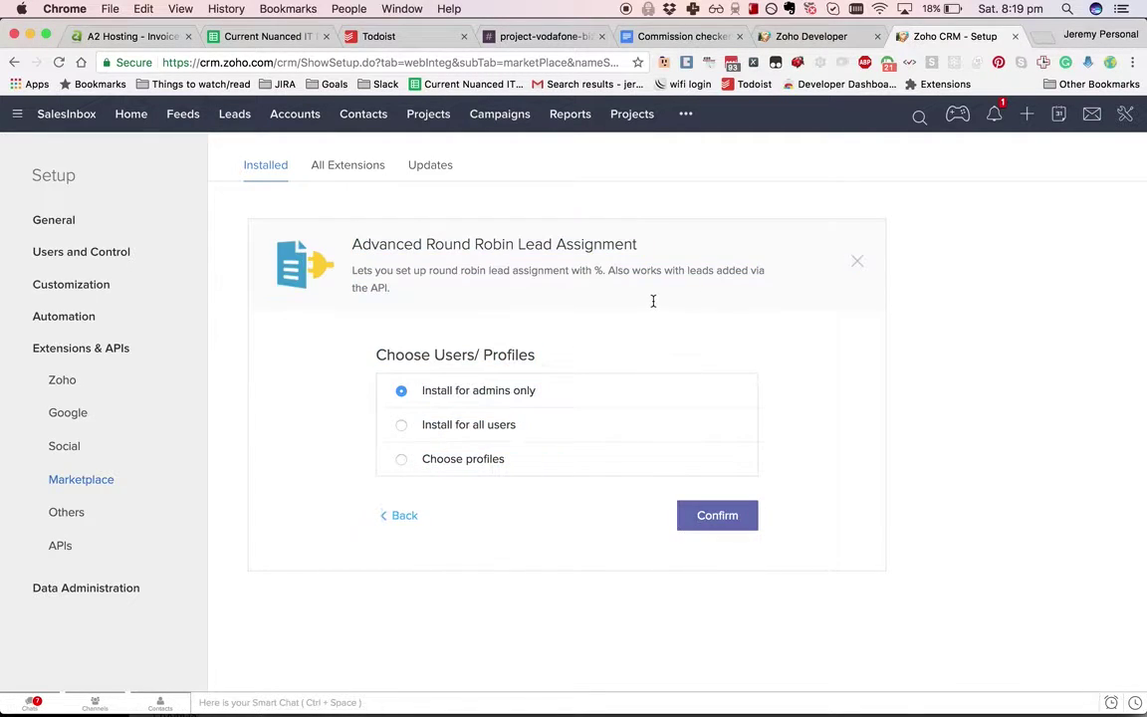
click(709, 514)
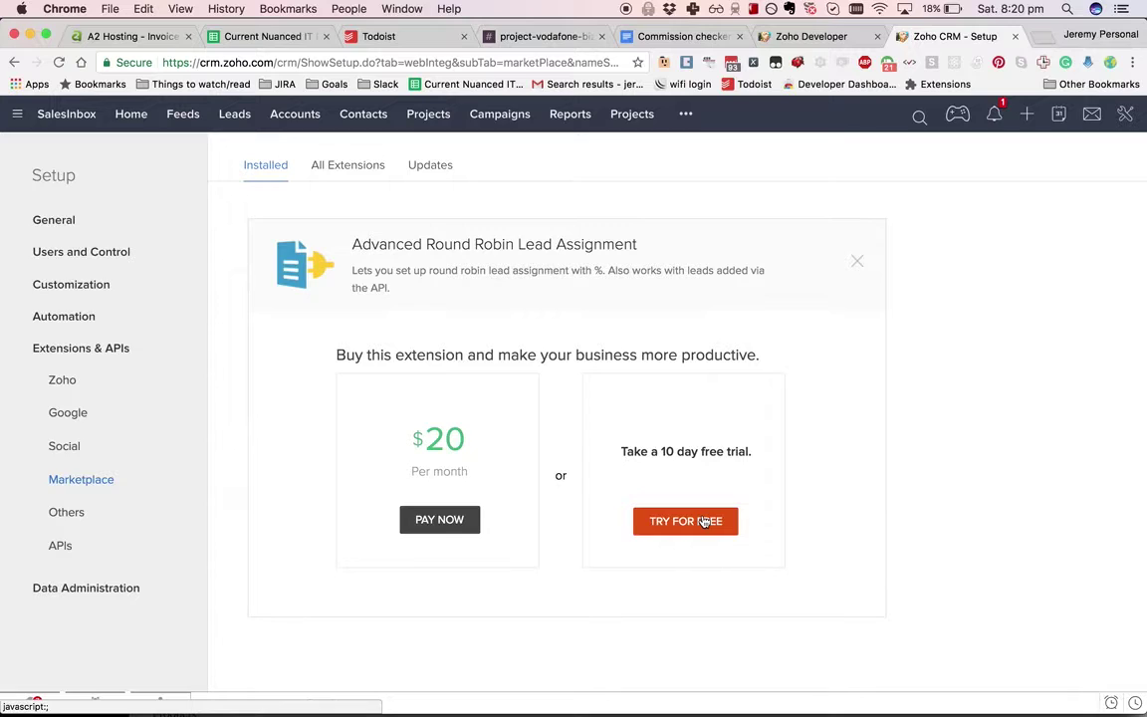
click(703, 521)
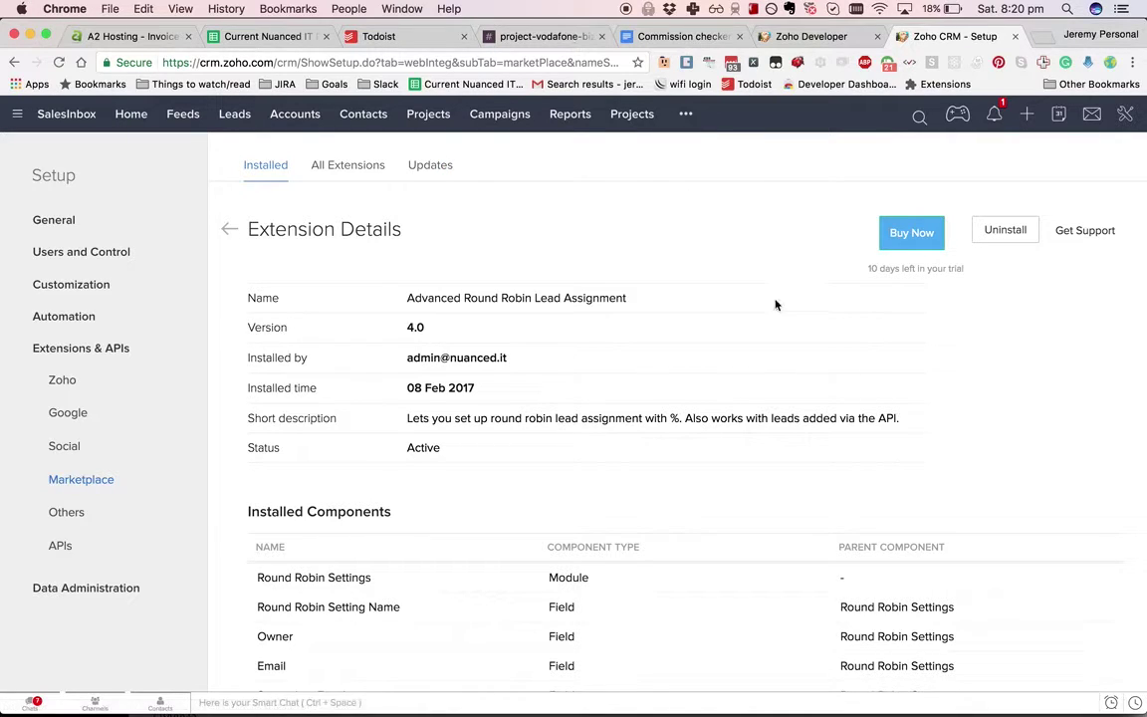
Review the installed components: Round Robin Settings and History modules plus the Leads workflow rule.
scroll(793, 345, down, 5)
scroll(793, 345, up, 2)
scroll(793, 346, up, 3)
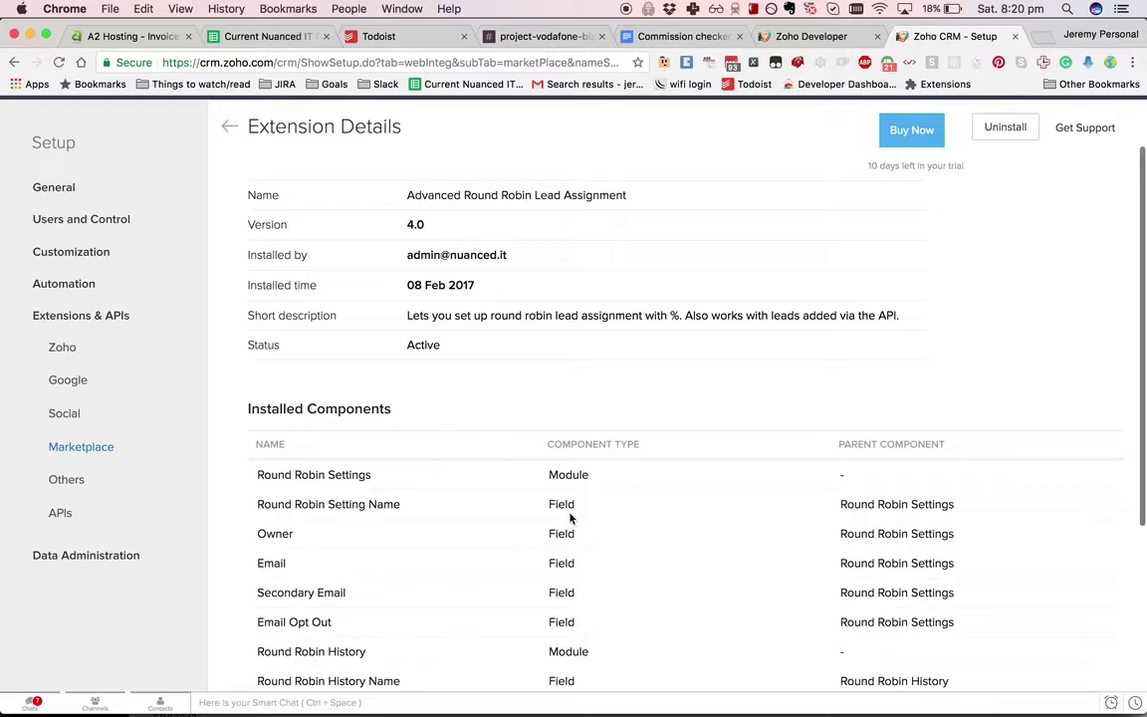
double_click(569, 473)
scroll(569, 468, down, 5)
scroll(569, 468, up, 1)
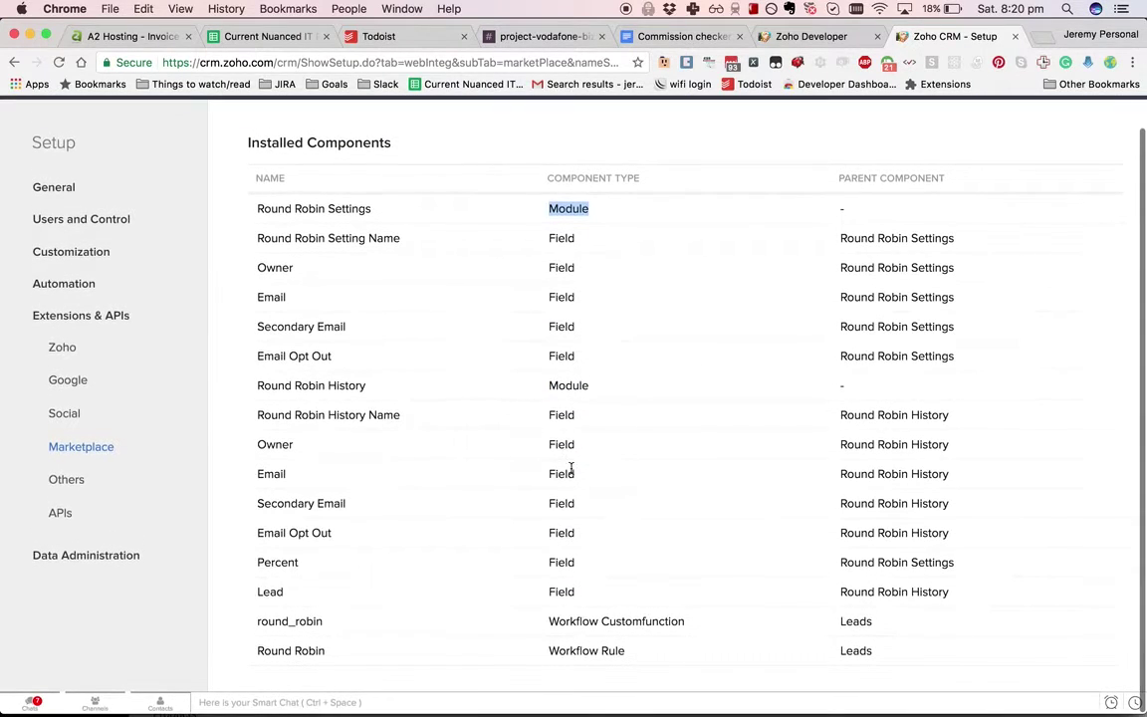
scroll(575, 371, up, 6)
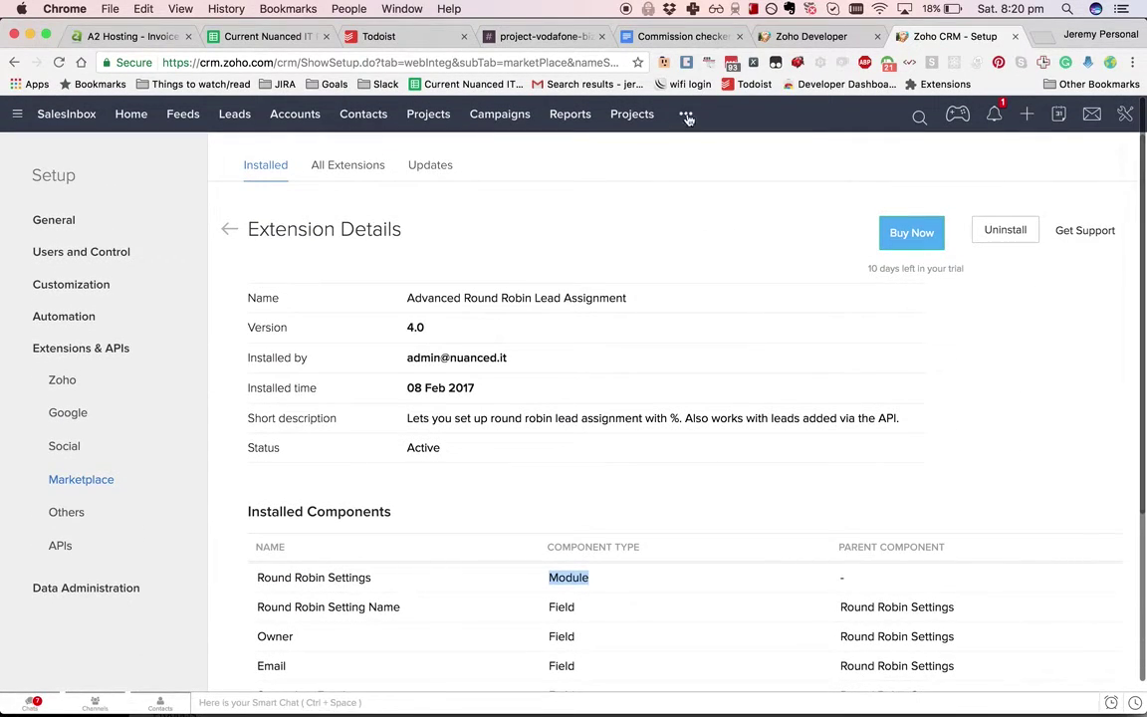
click(684, 116)
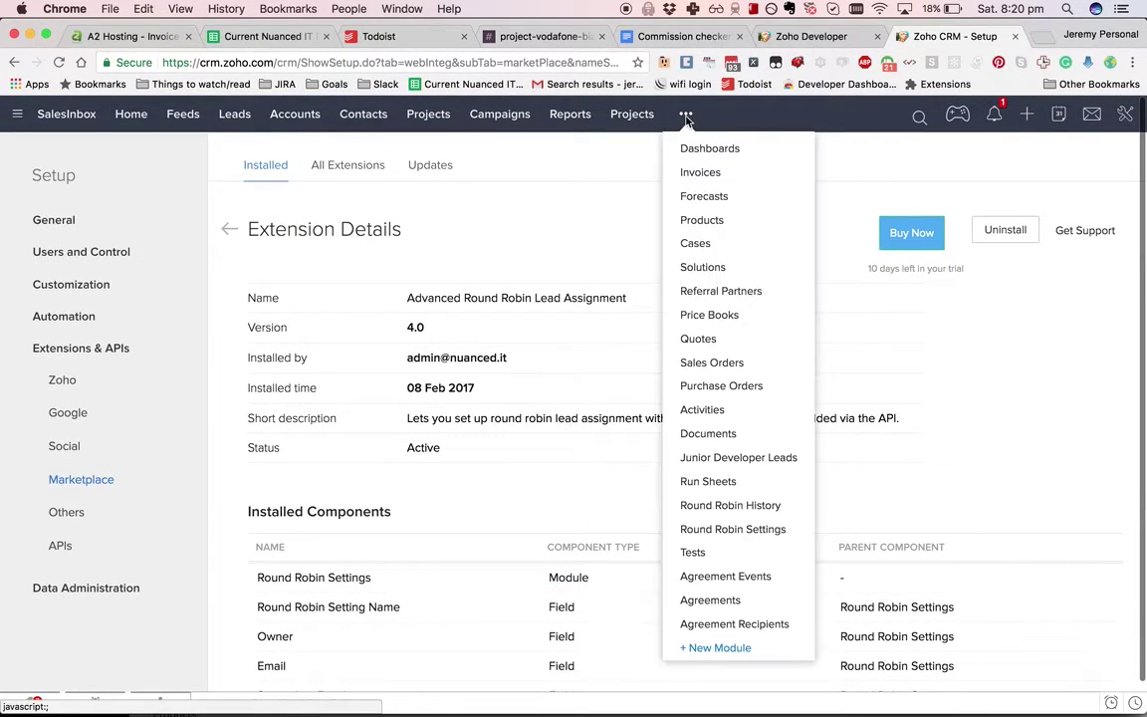
Show the Round Robin History records listing each test lead and its assigned owner.
click(713, 508)
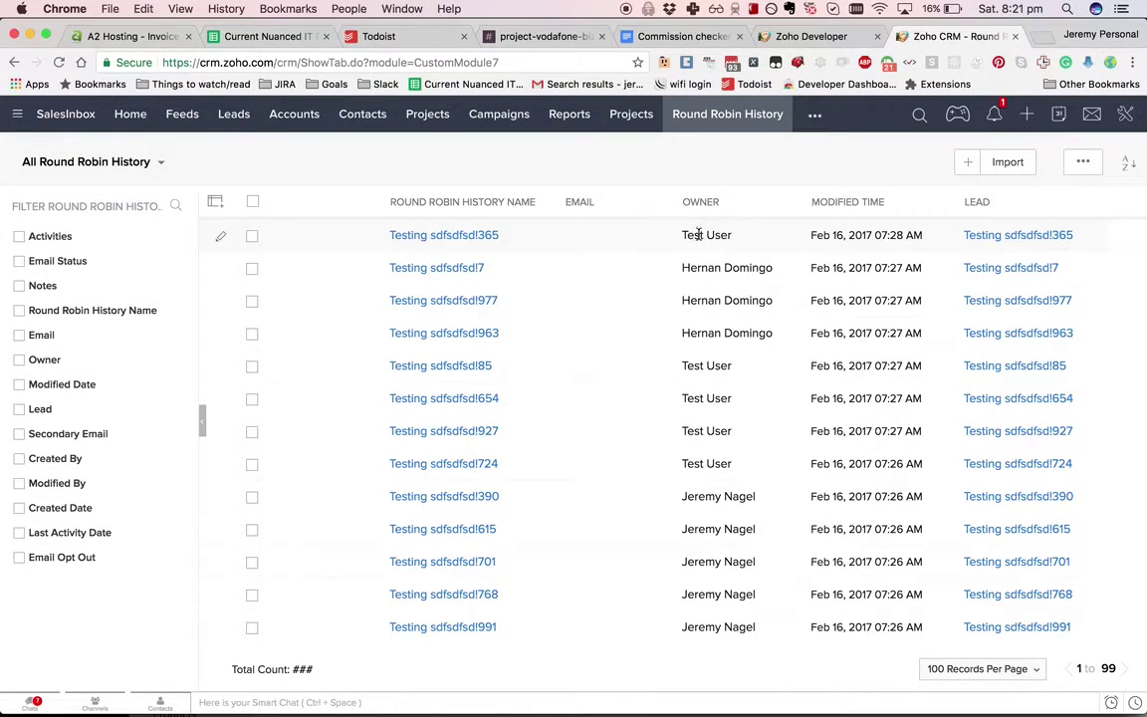
click(815, 114)
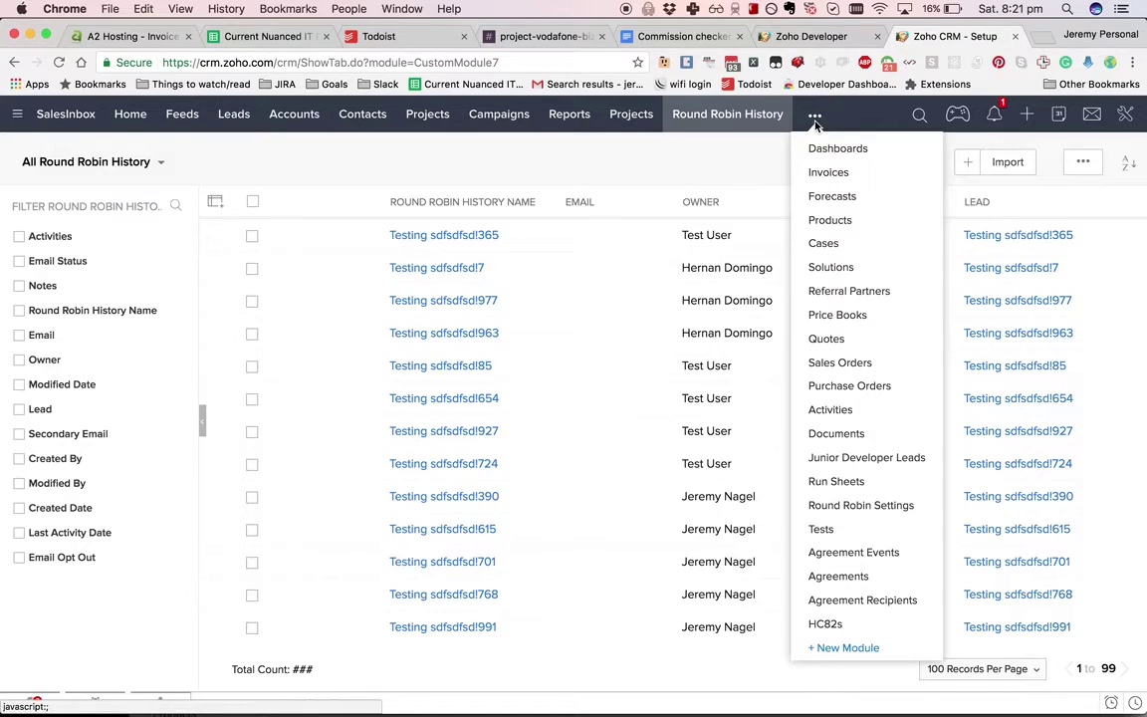
Switch to Round Robin Settings, showing owners weighted at 20, 33 and 47 percent.
click(862, 504)
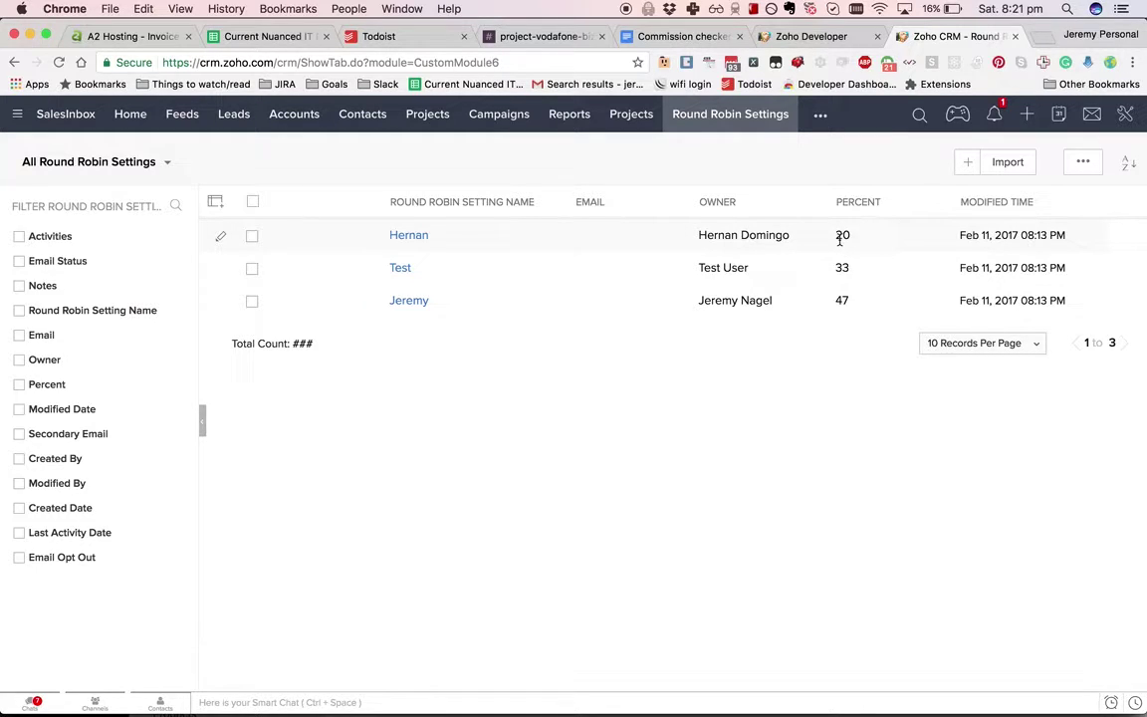
Draft a new round robin setting 'Test person' owned by the test user at 20 percent.
click(967, 169)
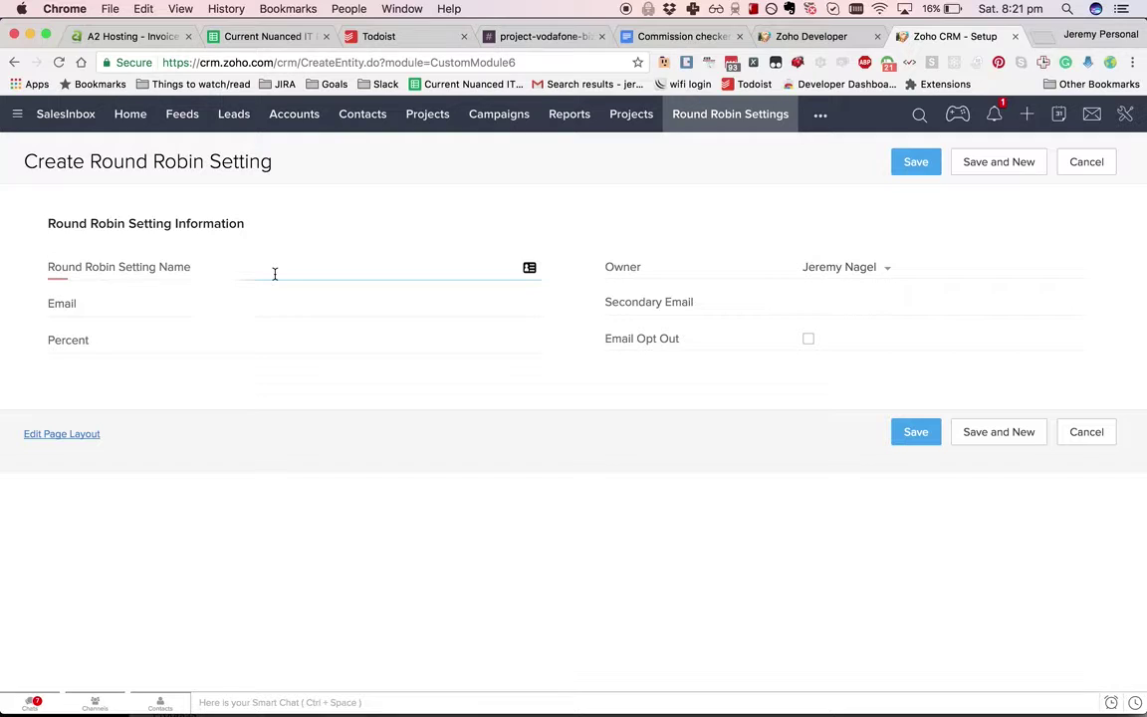
text(Test person)
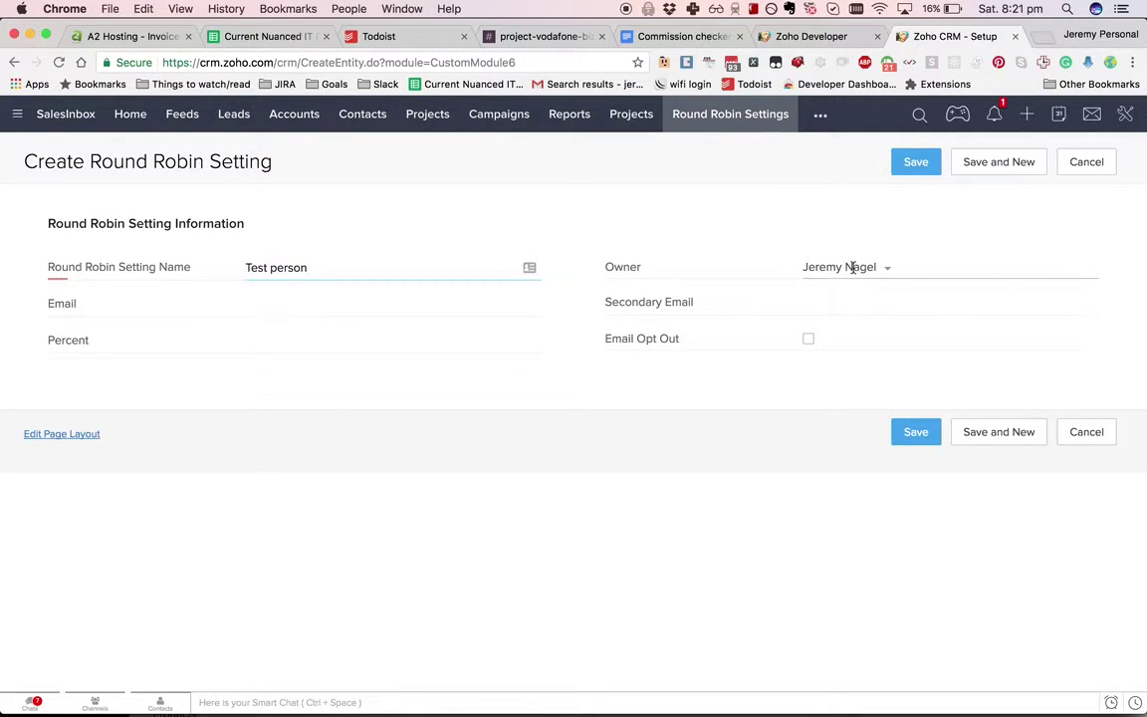
click(856, 267)
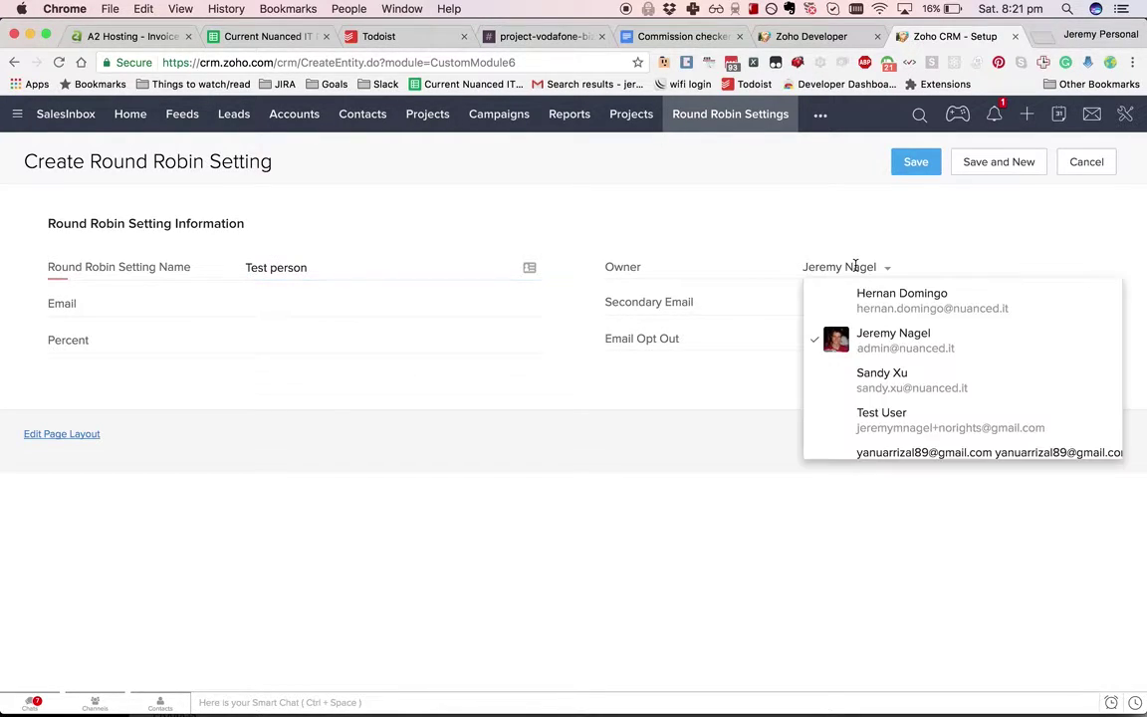
click(887, 431)
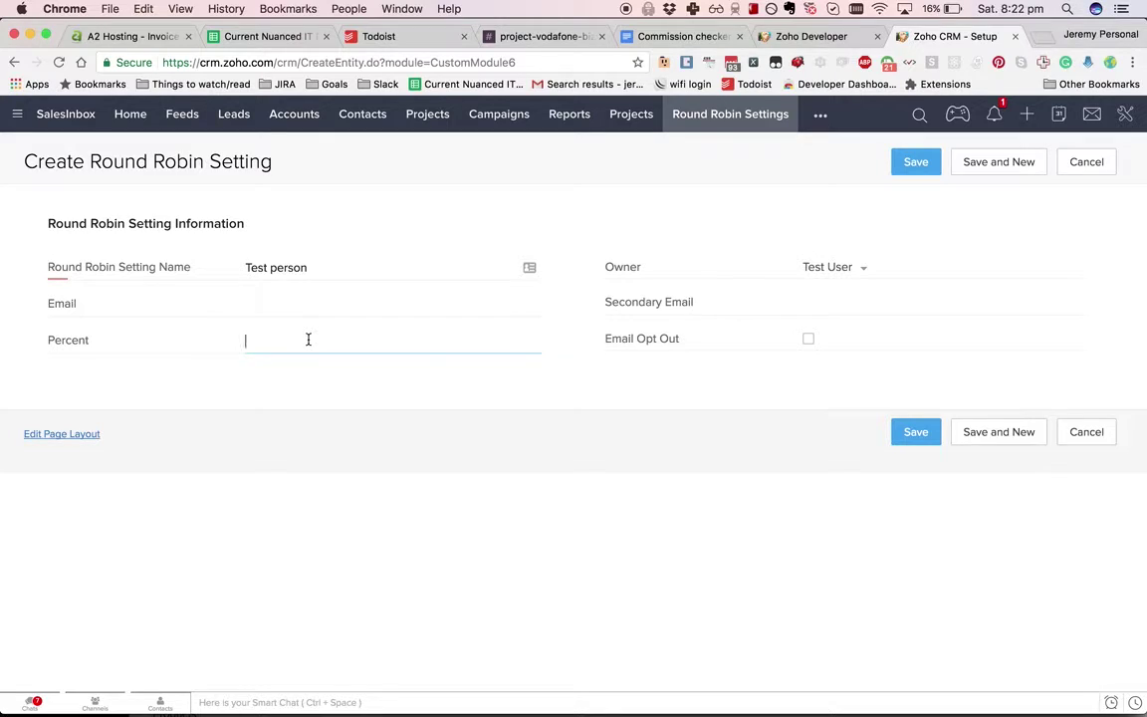
text(20)
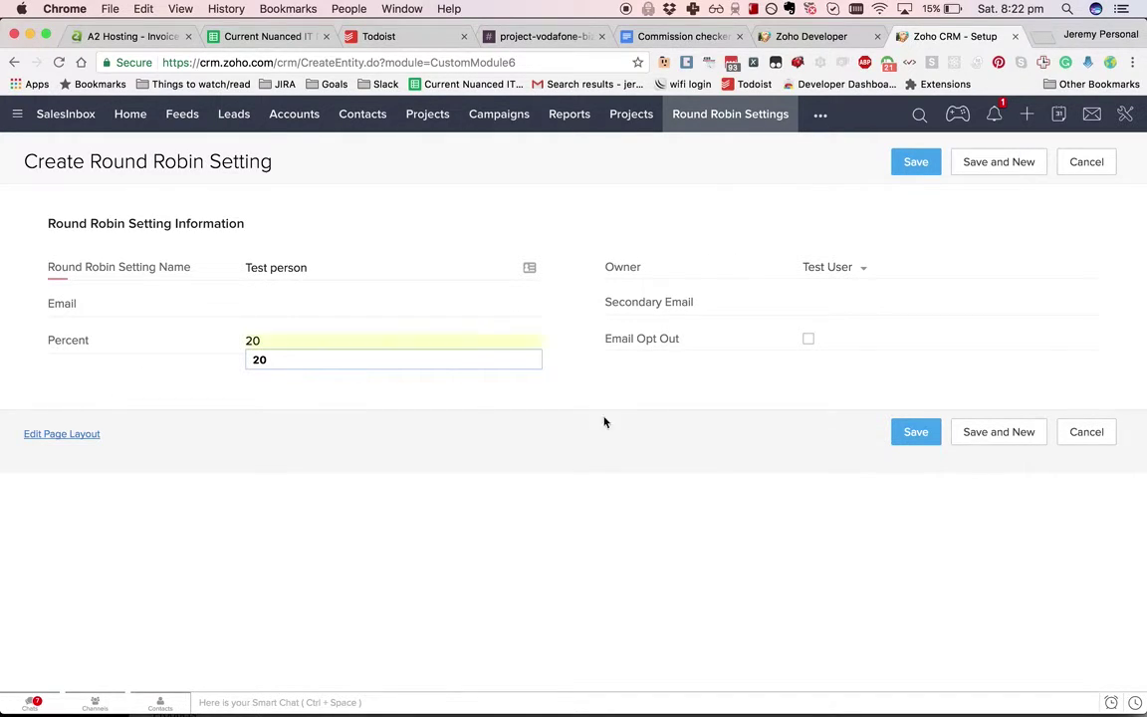
Cancel the unsaved 'Test person' setting, leaving the three-entry settings list.
click(1101, 431)
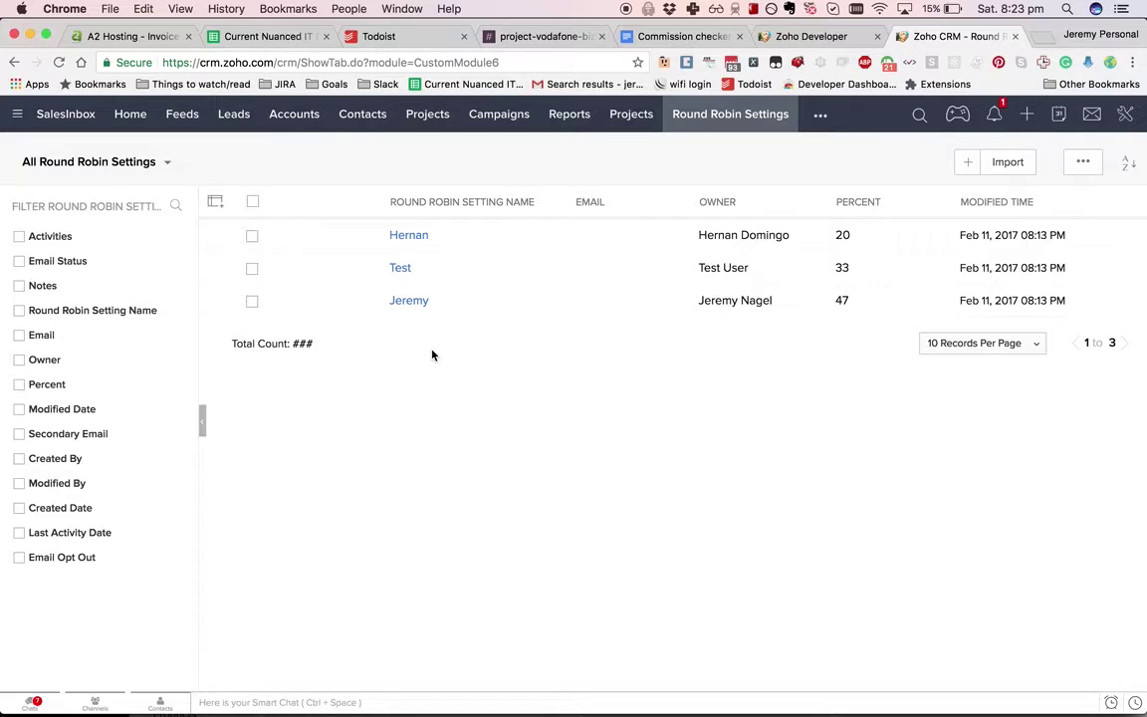
Bring Postman's Collection Runner for localZohoCRMExtension to the front.
click(399, 8)
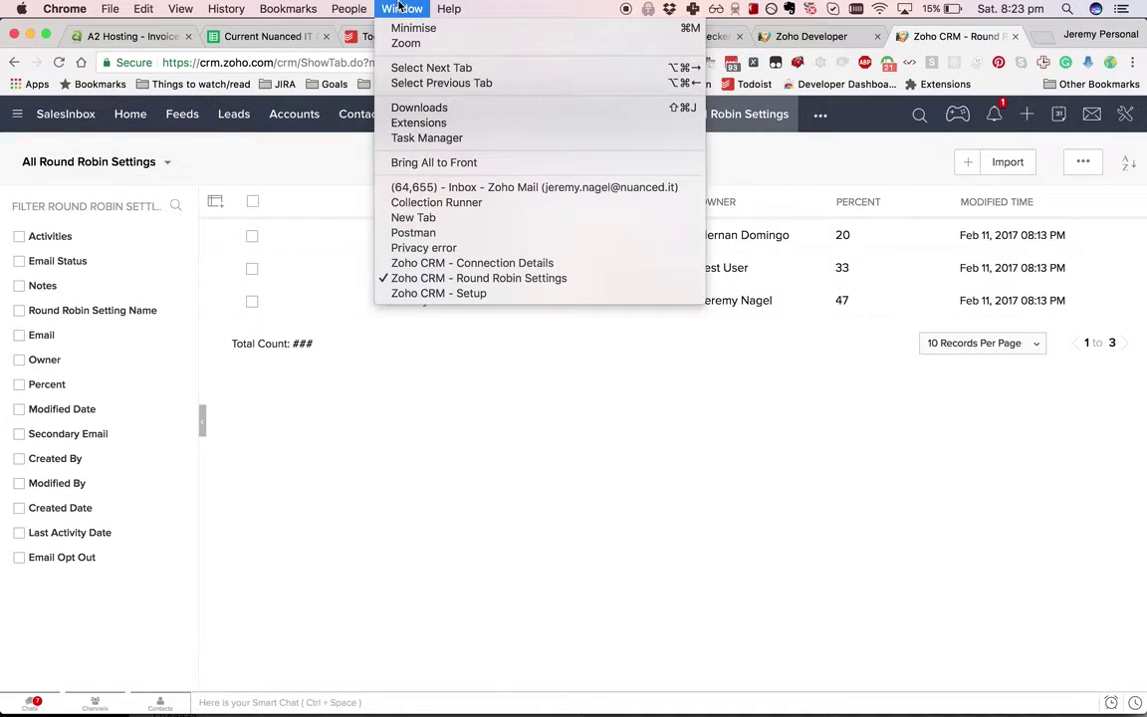
click(430, 234)
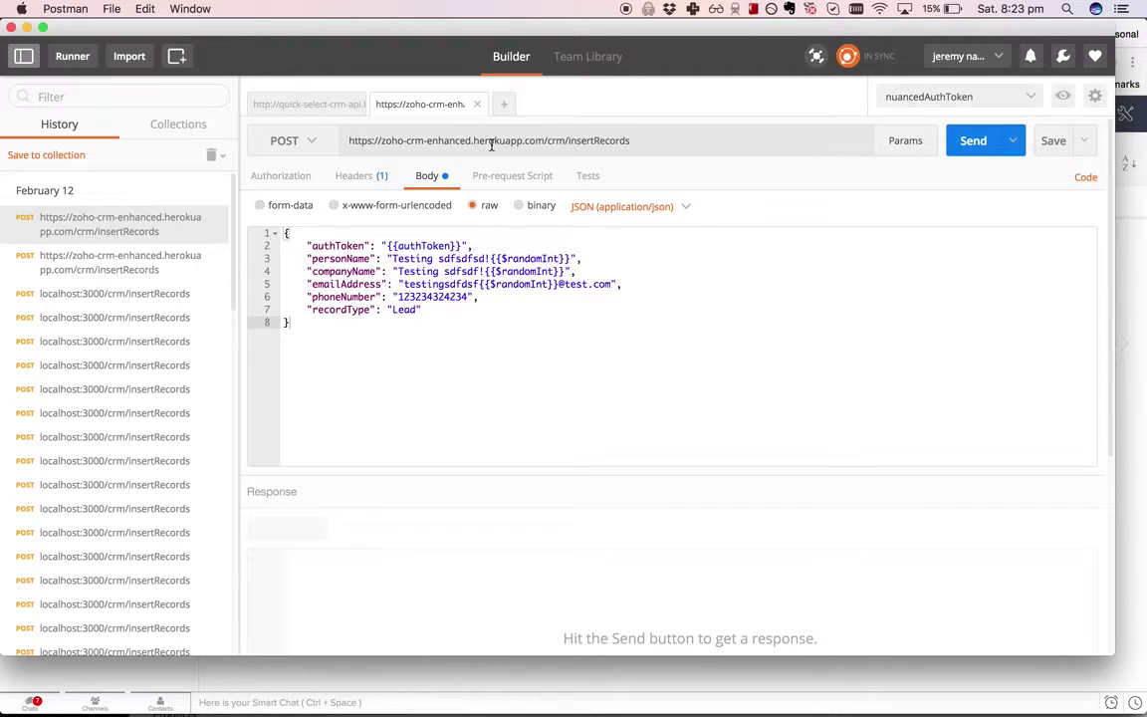
click(210, 8)
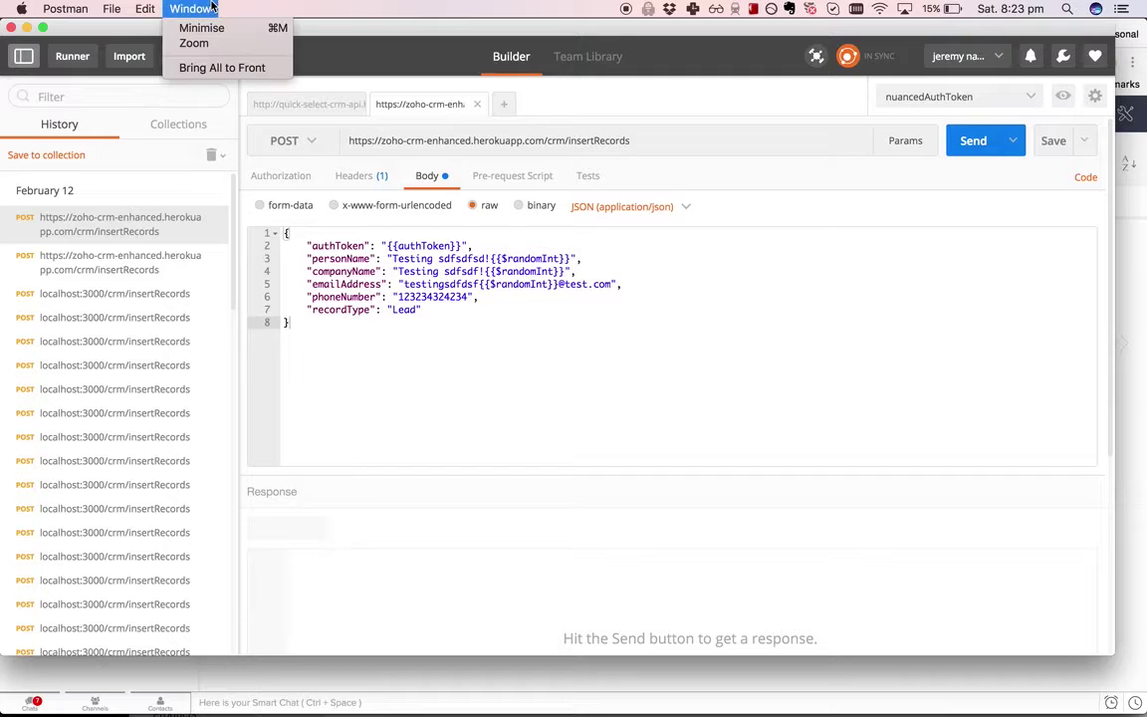
click(525, 364)
key(super+Tab)
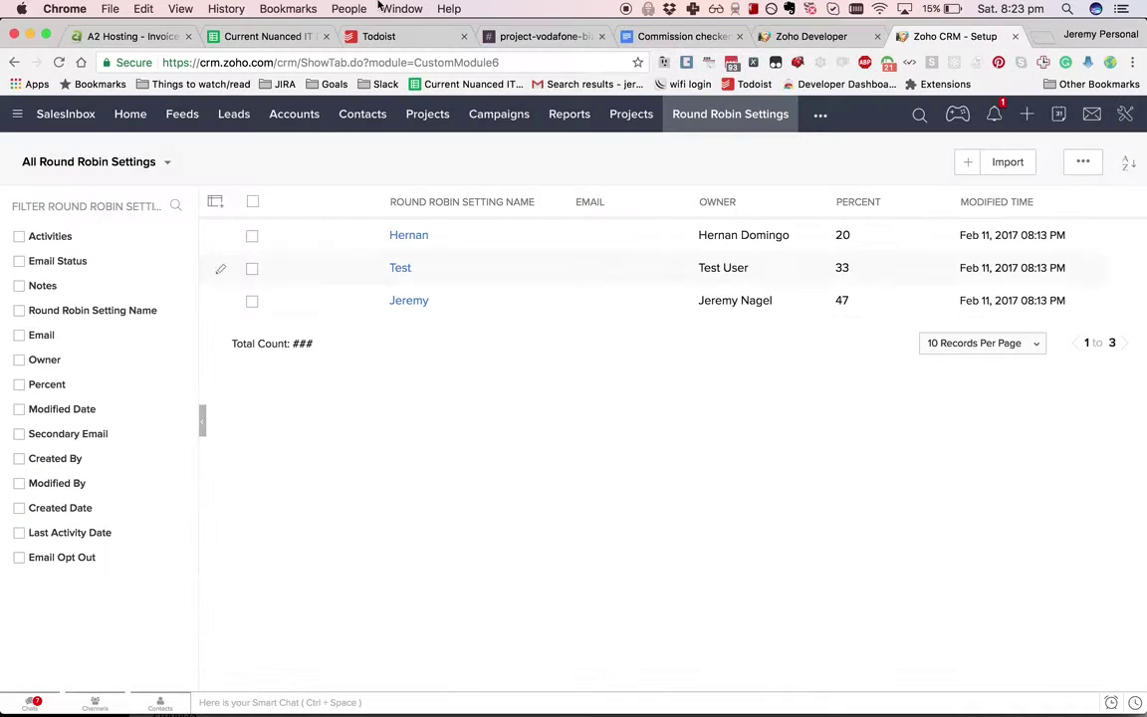
click(403, 8)
click(428, 202)
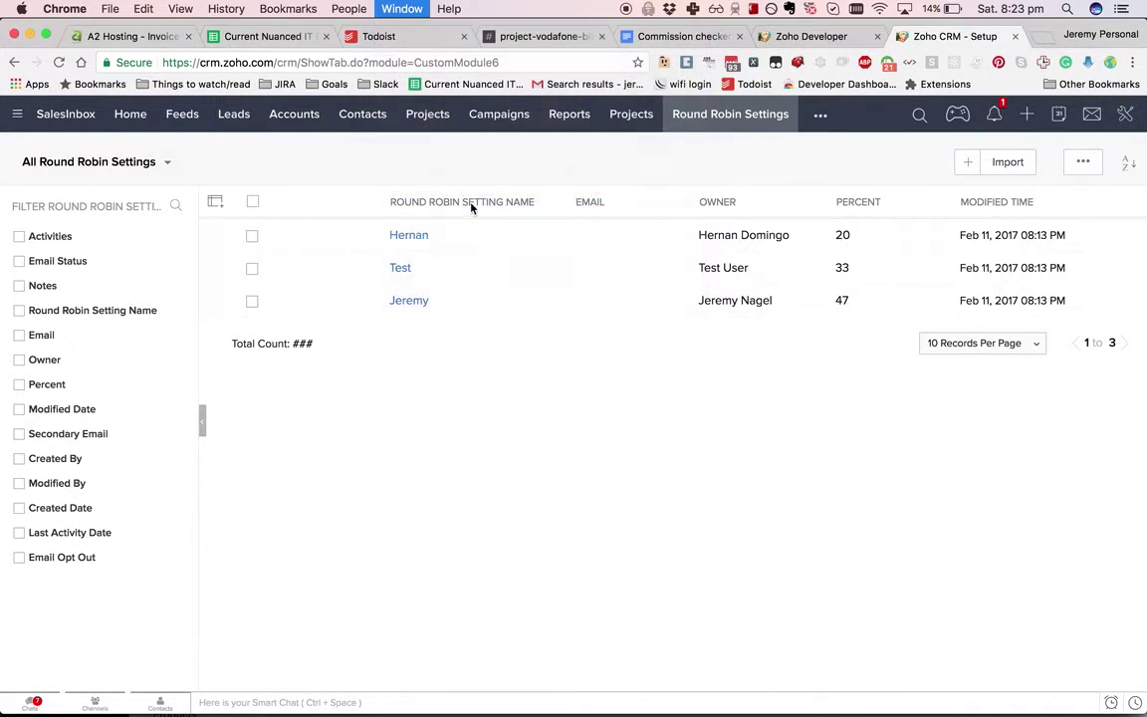
Set the iteration count to 20 and start the localZohoCRMExtension run.
click(489, 439)
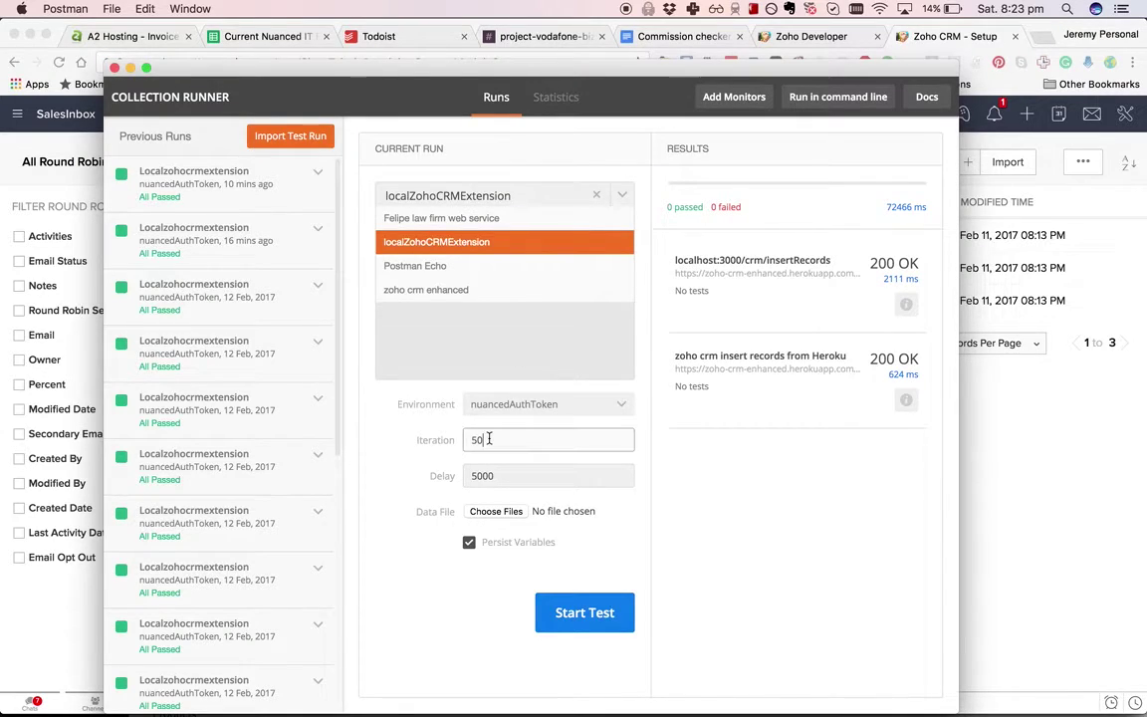
drag(489, 439, 473, 439)
text(2)
click(587, 614)
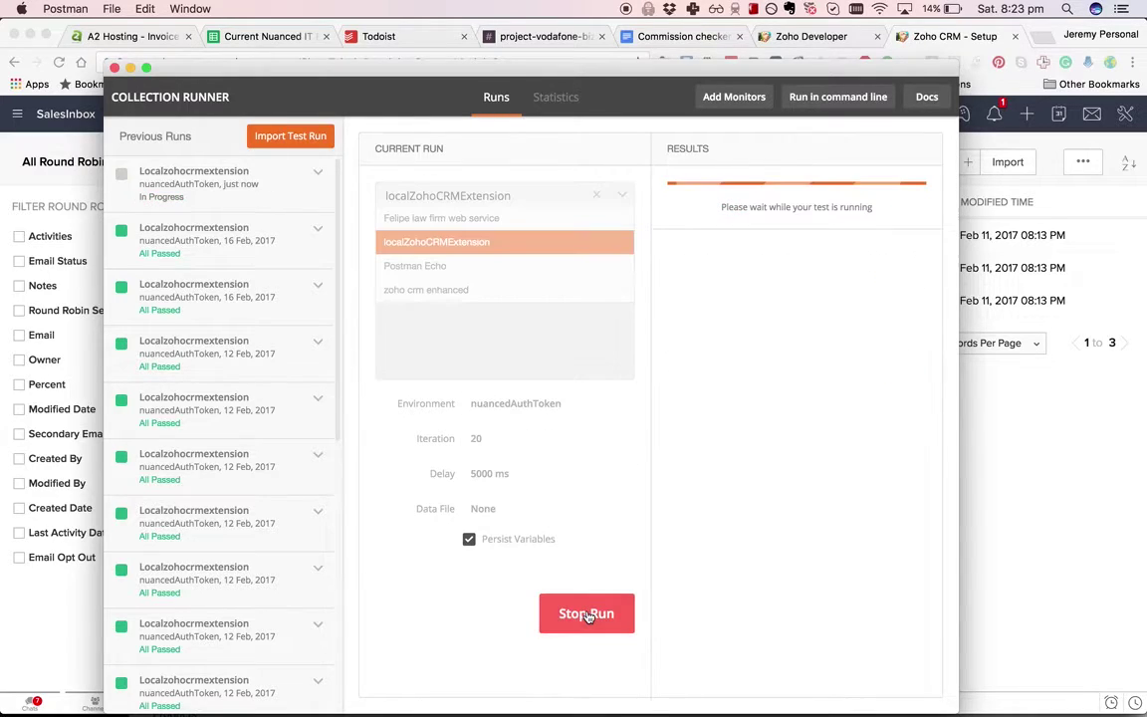
Open the Leads list, reveal its total count of 422, and reload it.
click(1035, 609)
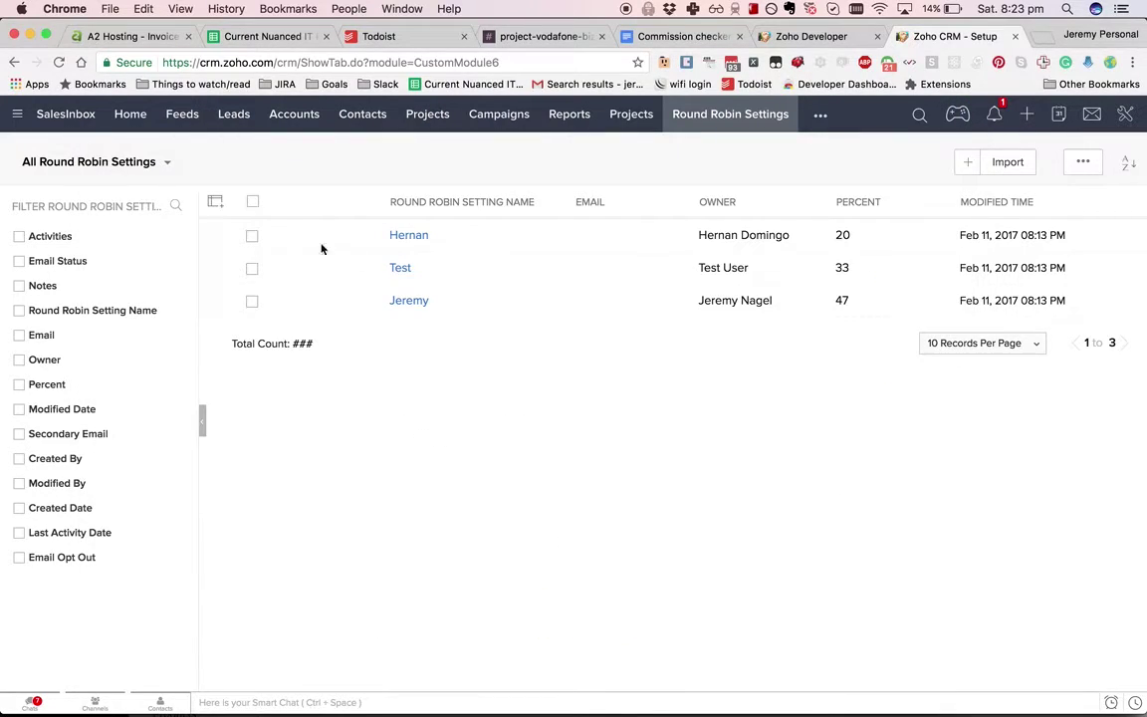
click(234, 114)
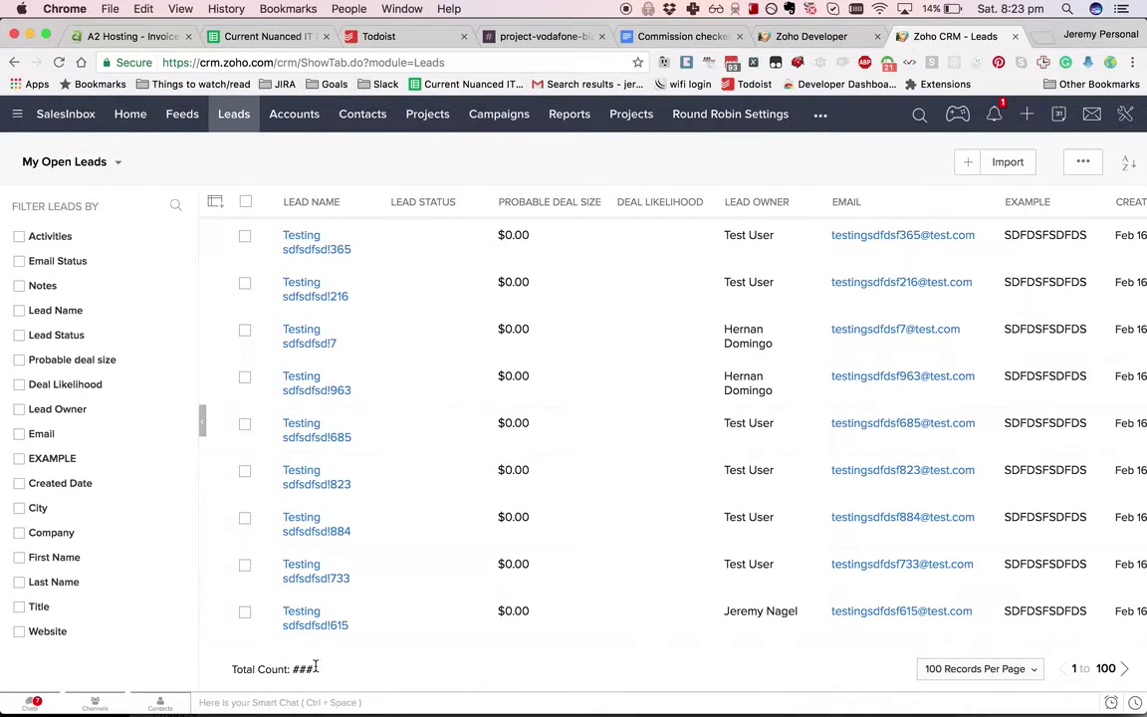
click(305, 669)
click(58, 62)
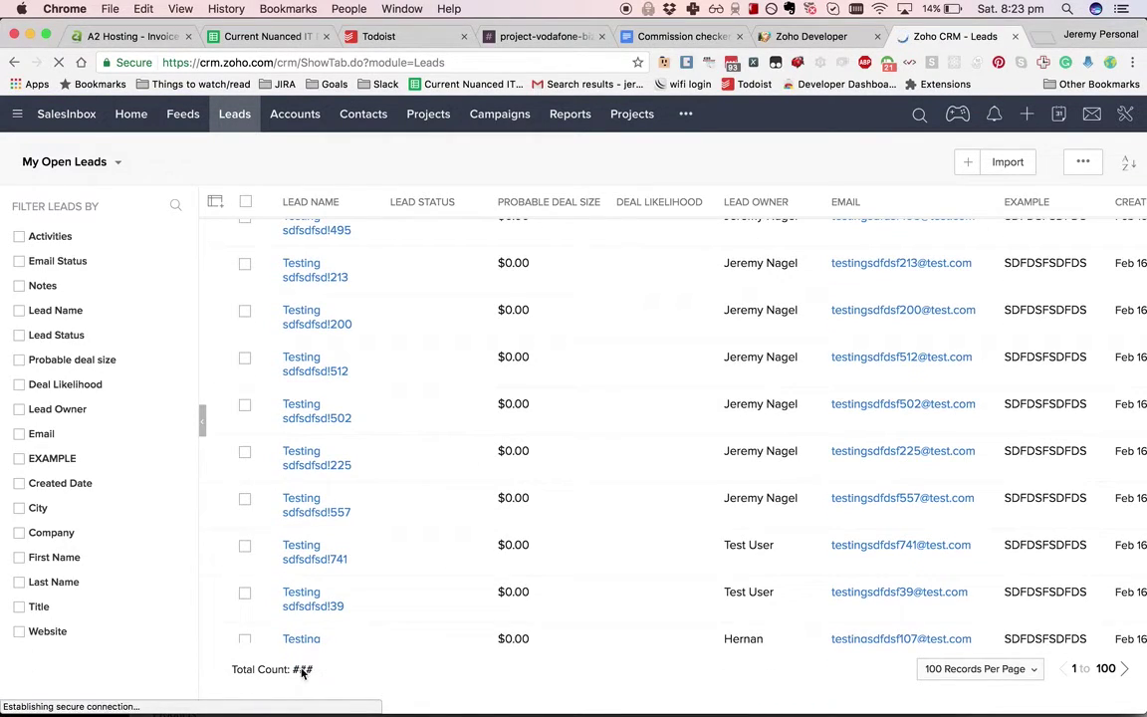
scroll(493, 427, up, 10)
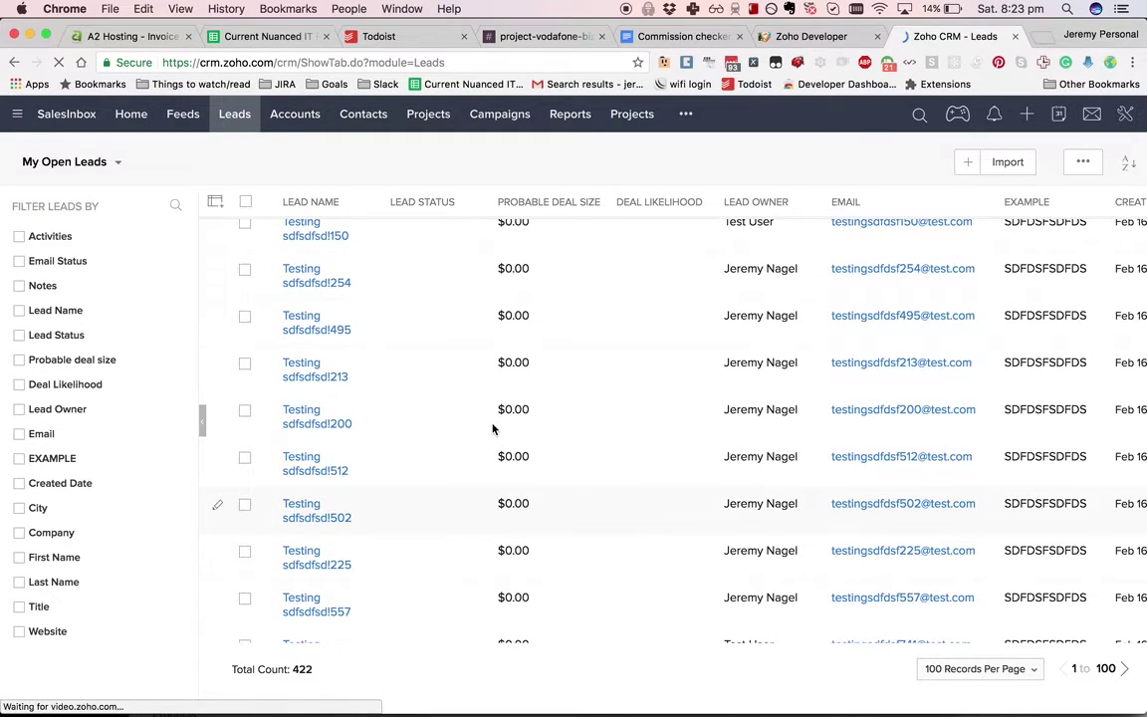
scroll(493, 427, up, 5)
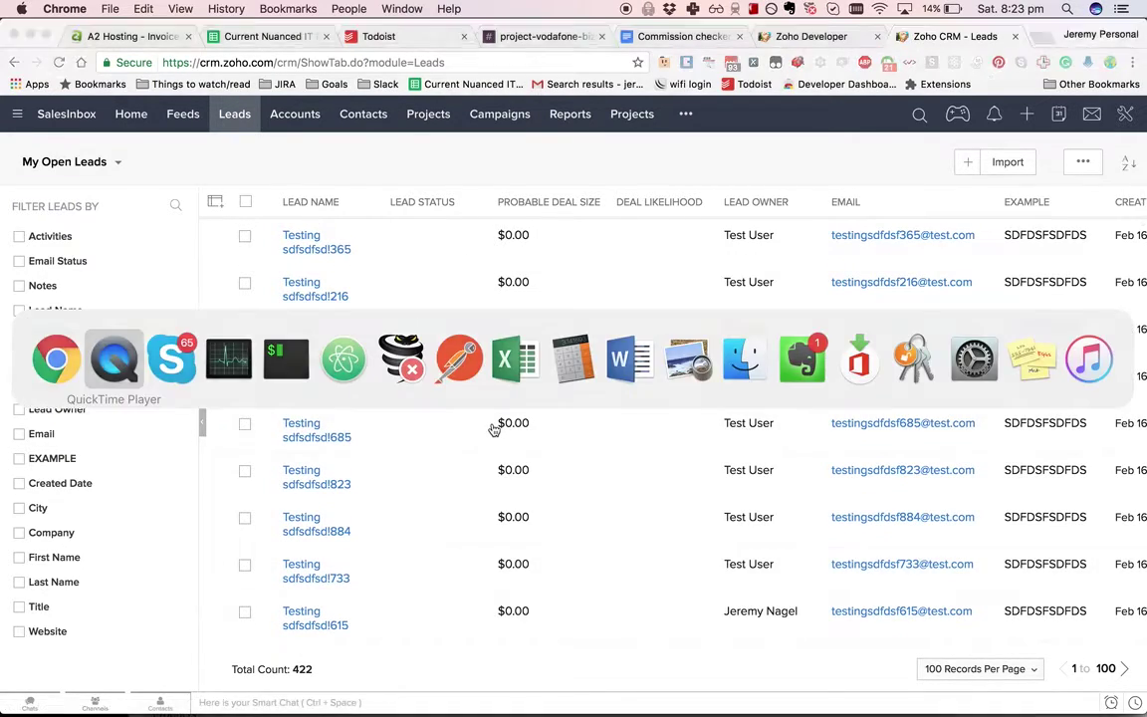
Check the Postman run's progress, then reload Leads until the total reaches 425.
key(super+Tab)
key(super+Tab)
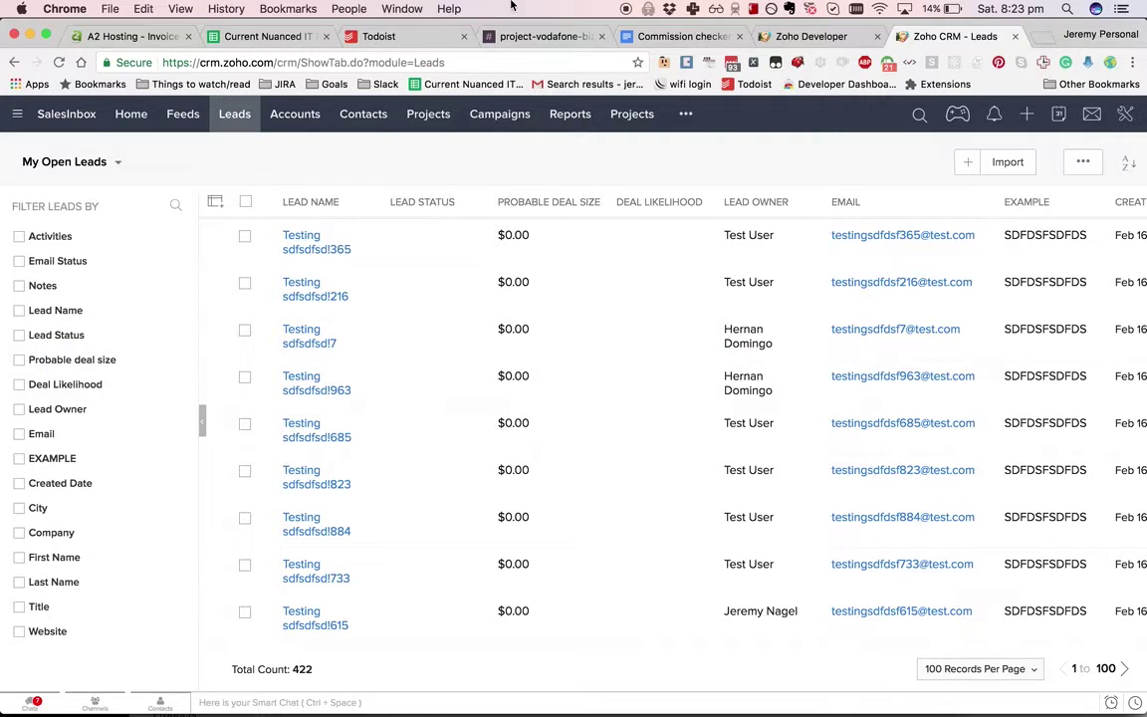
click(403, 8)
click(438, 202)
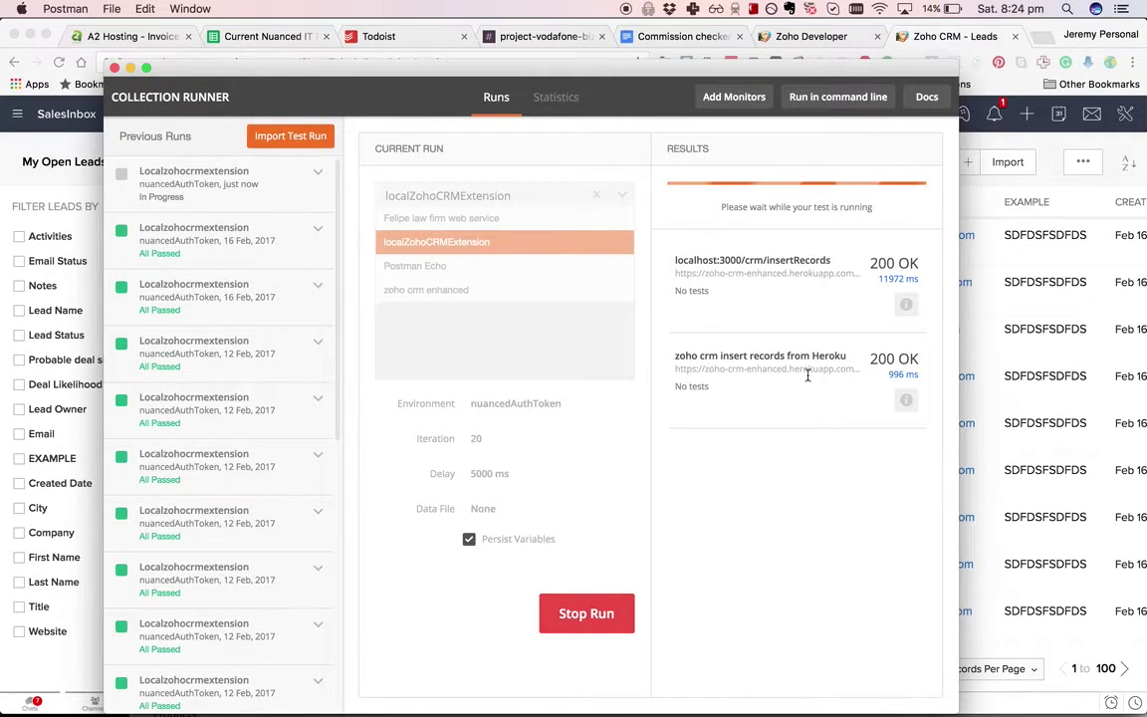
key(super+Tab)
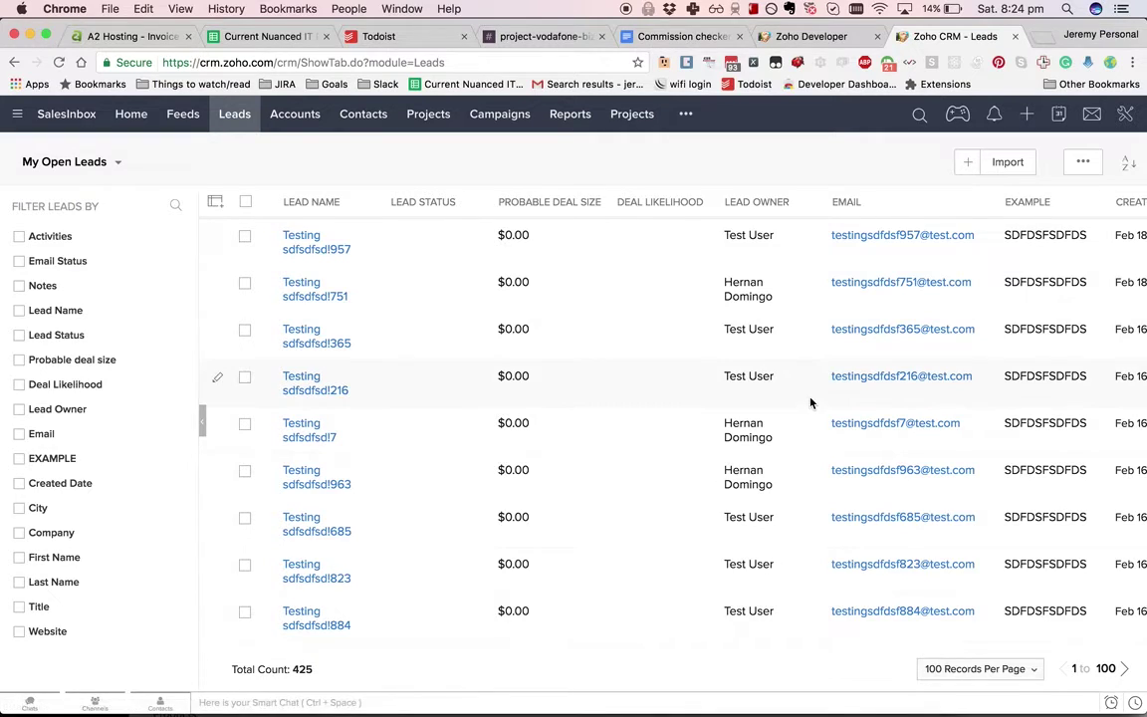
click(60, 63)
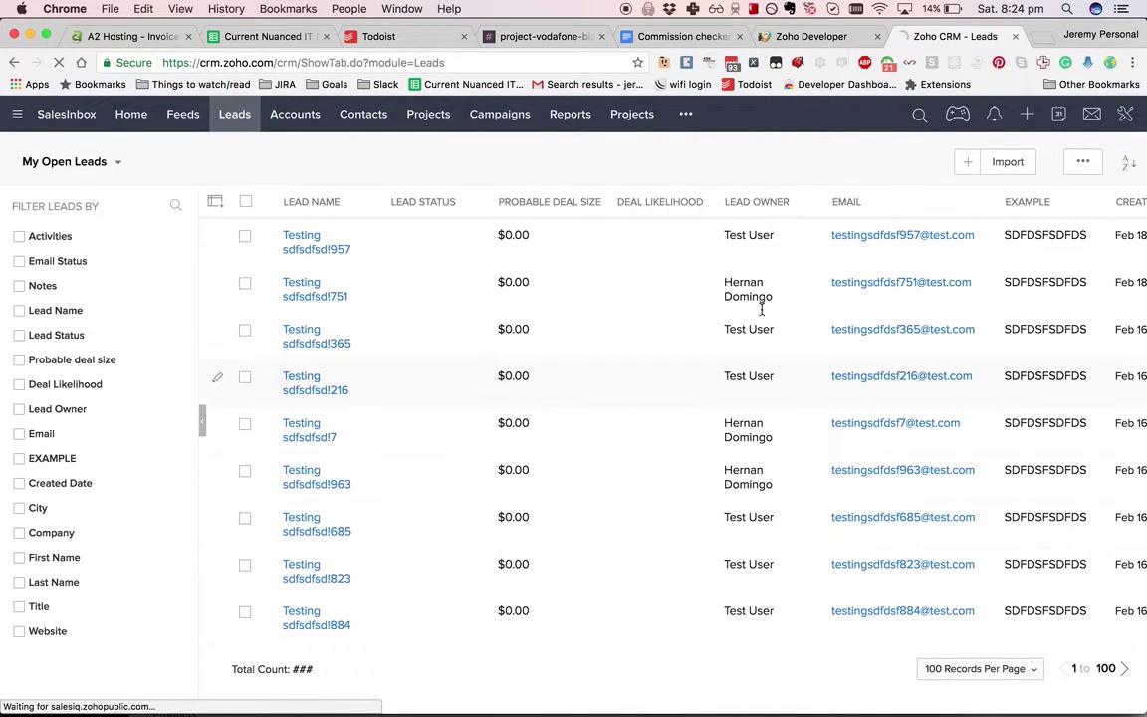
Open the Lead Assignment Report from Reports for editing.
click(574, 123)
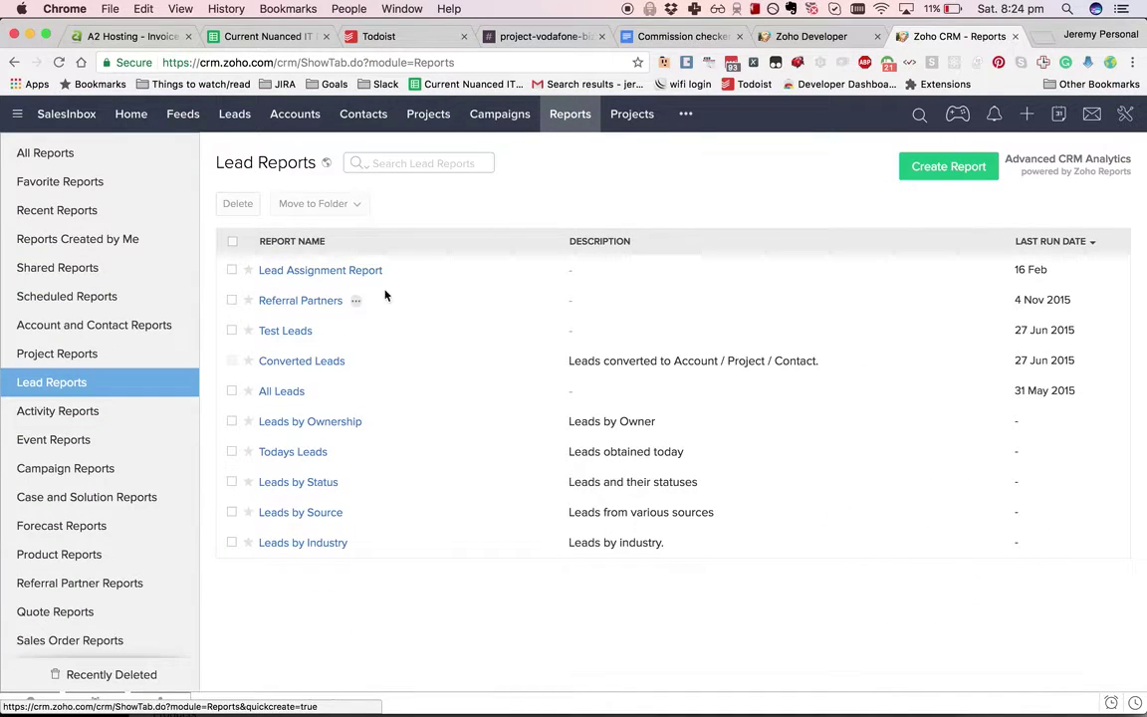
click(366, 276)
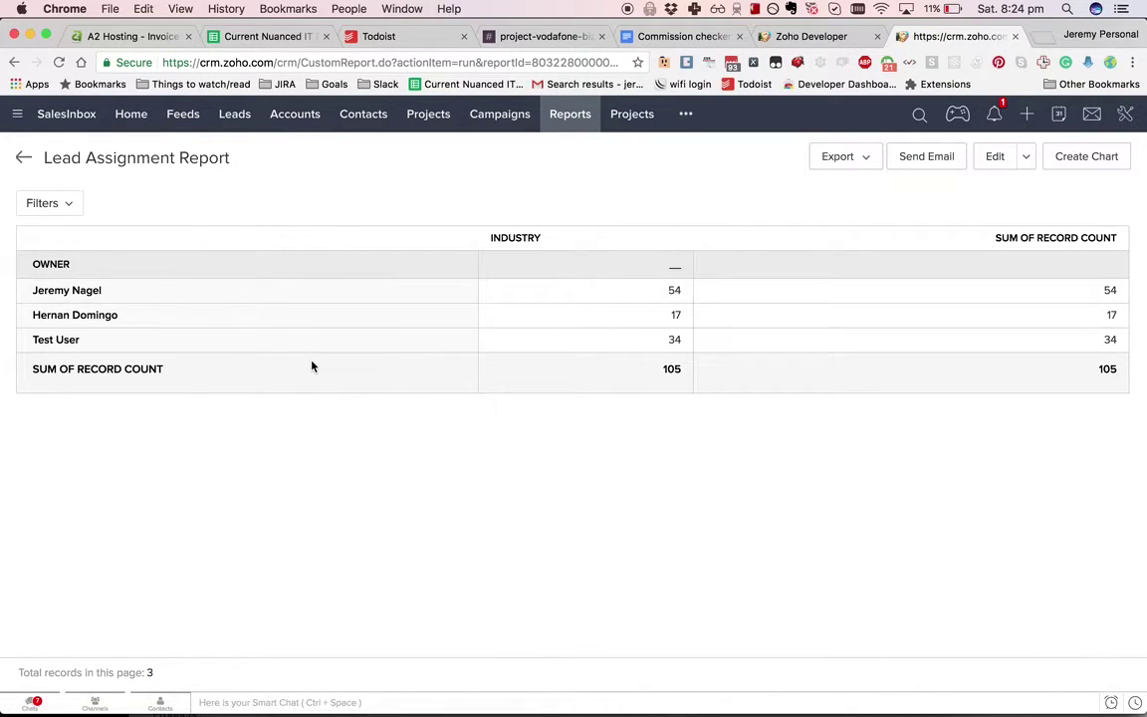
click(993, 161)
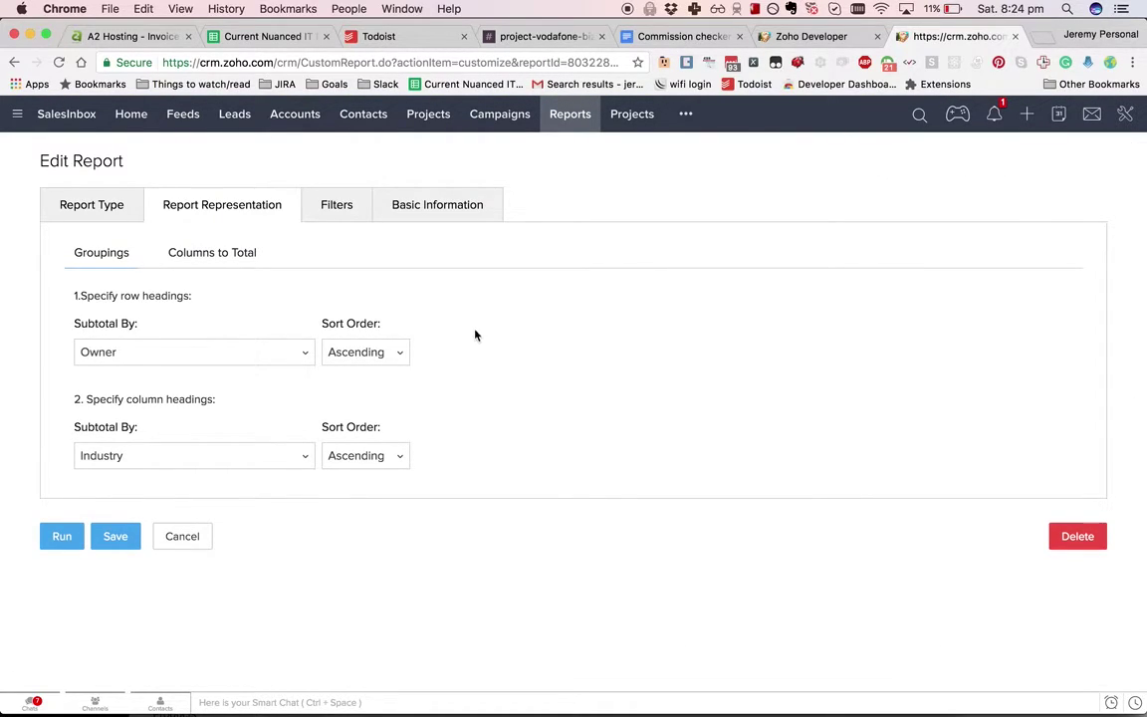
Review the report's type, groupings and filters, then run it: 57, 17 and 34 leads.
click(90, 204)
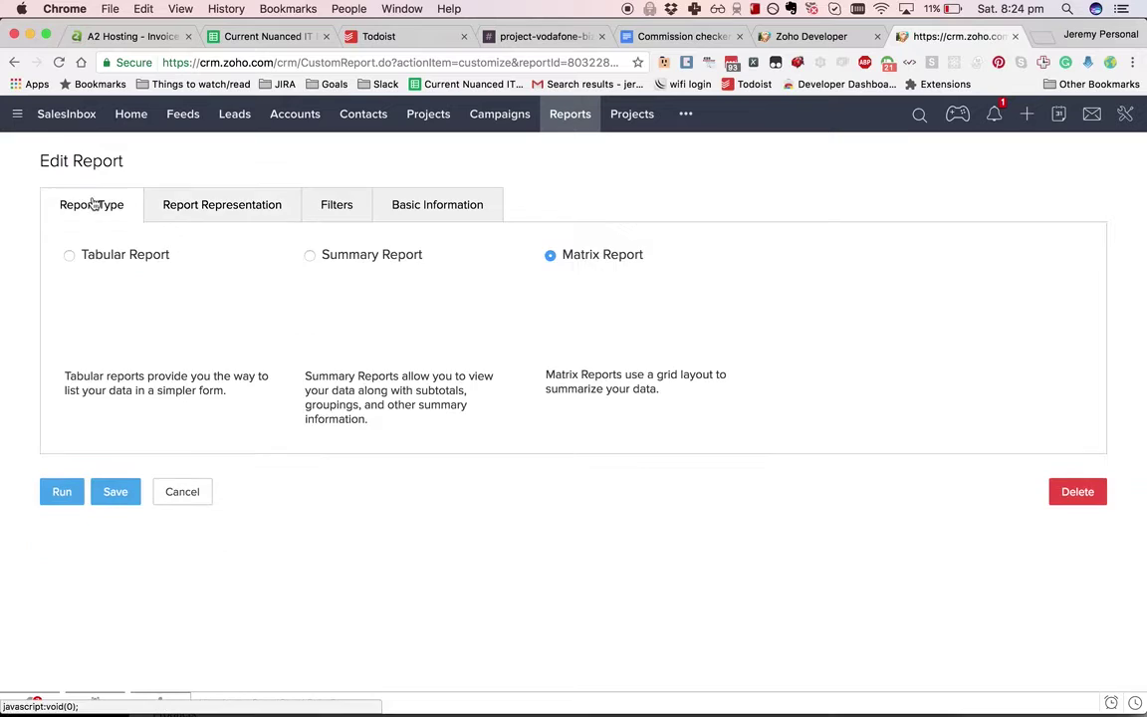
click(258, 195)
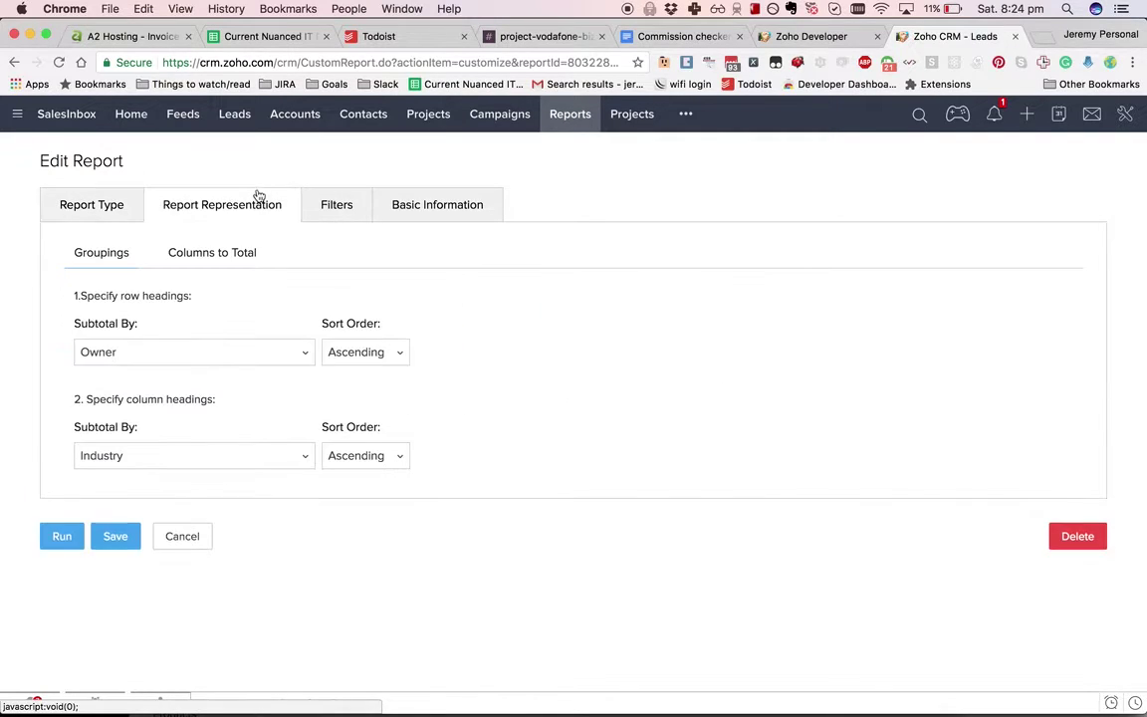
click(338, 211)
click(417, 210)
click(362, 217)
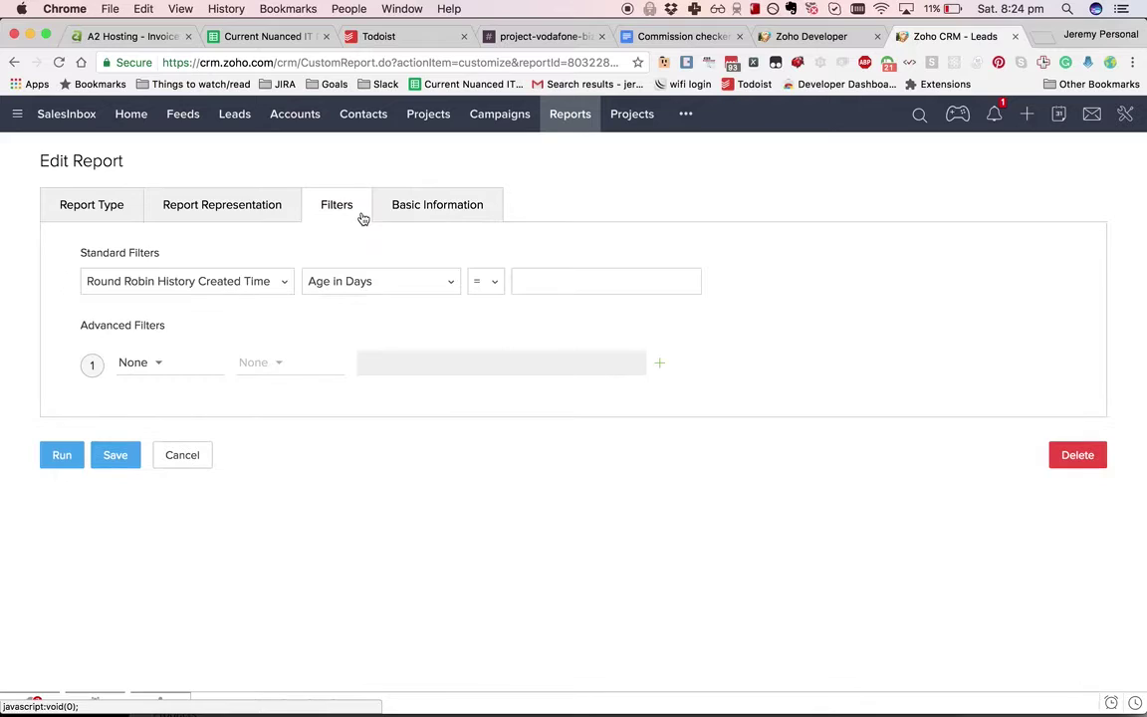
click(76, 461)
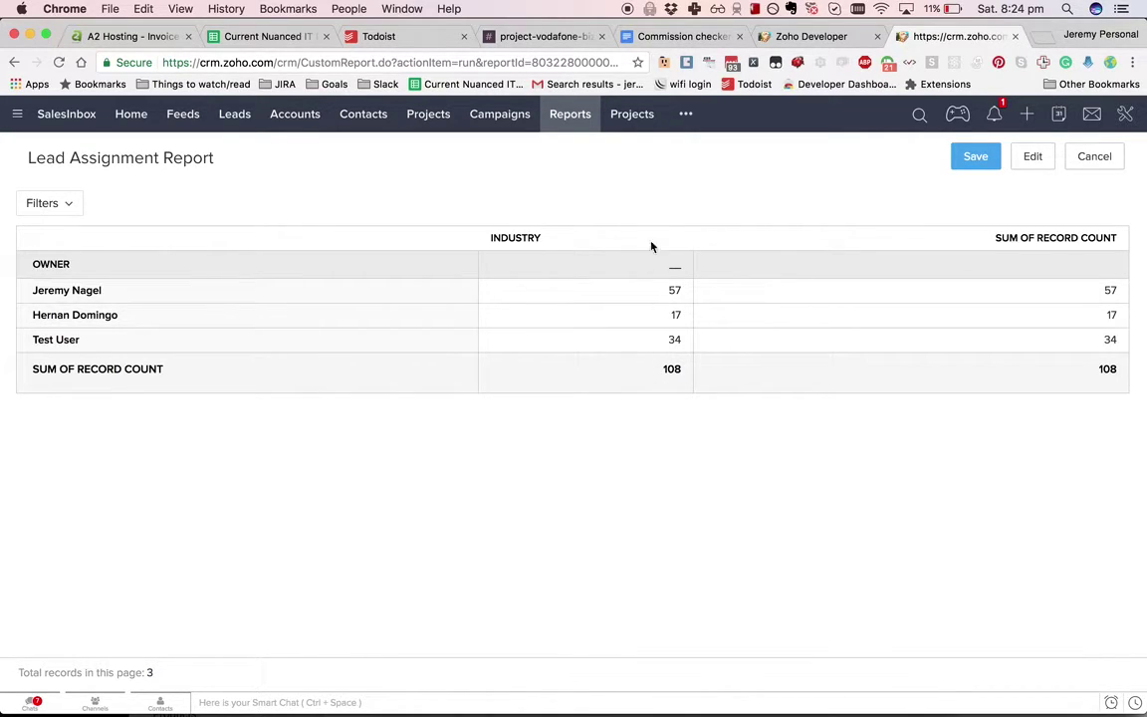
Calculate the first owner's share, 57/108, in the address bar, then return to the report.
click(590, 63)
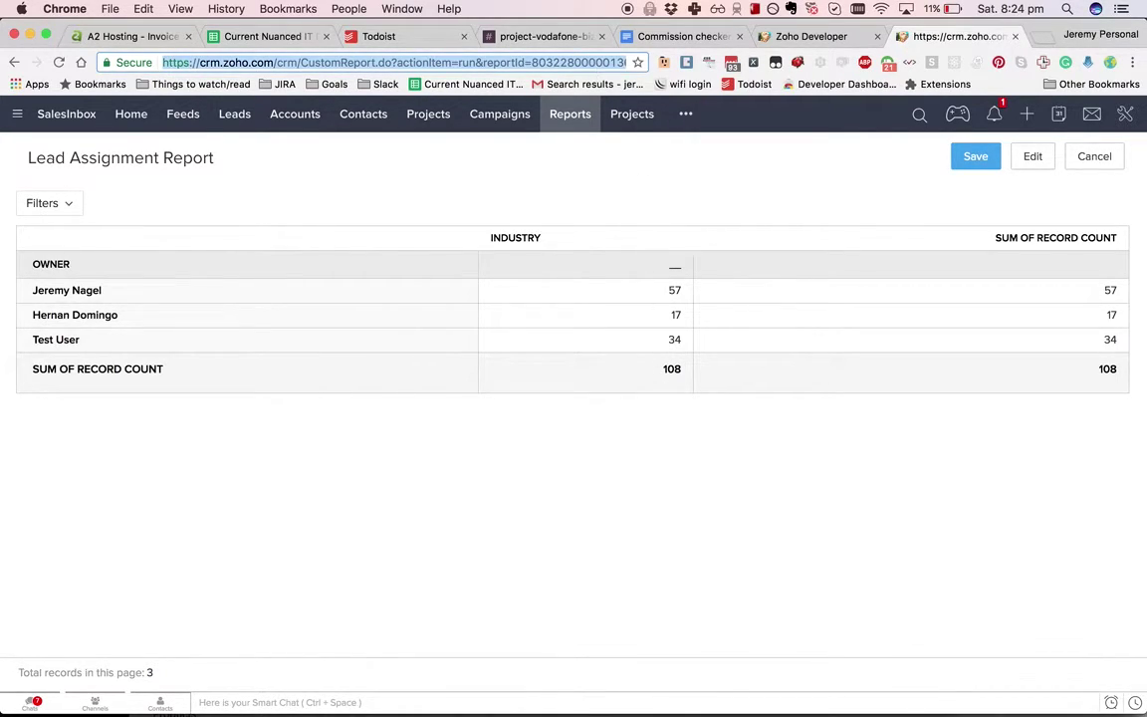
text(57/108)
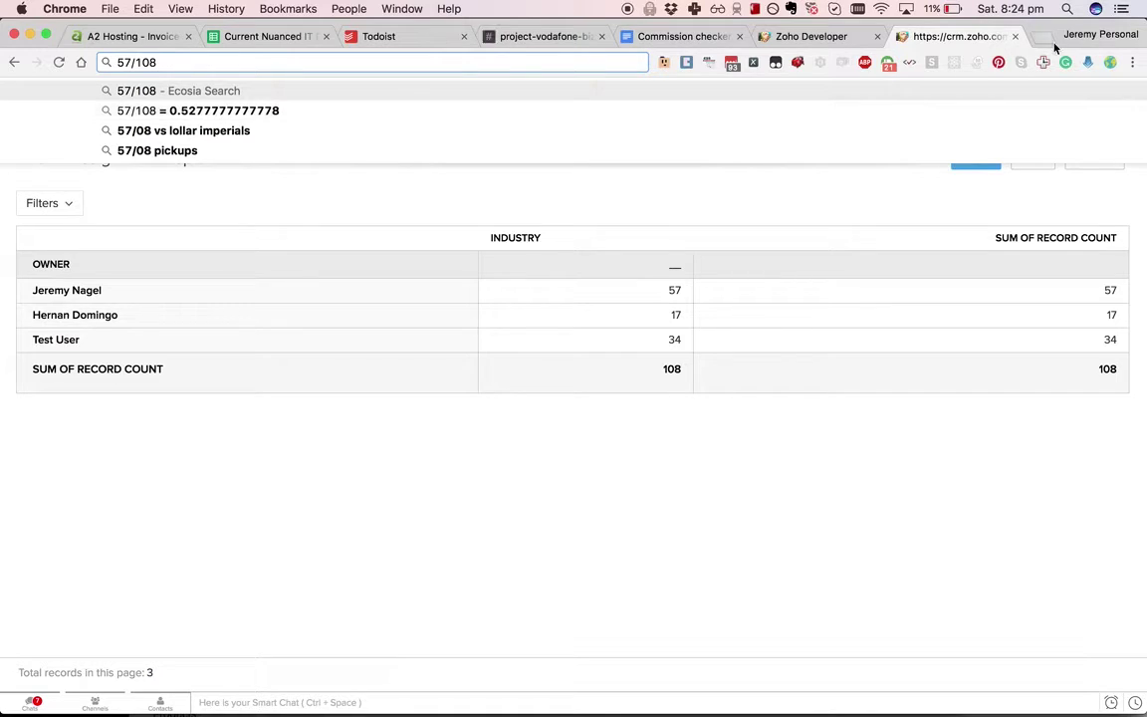
click(777, 37)
click(915, 38)
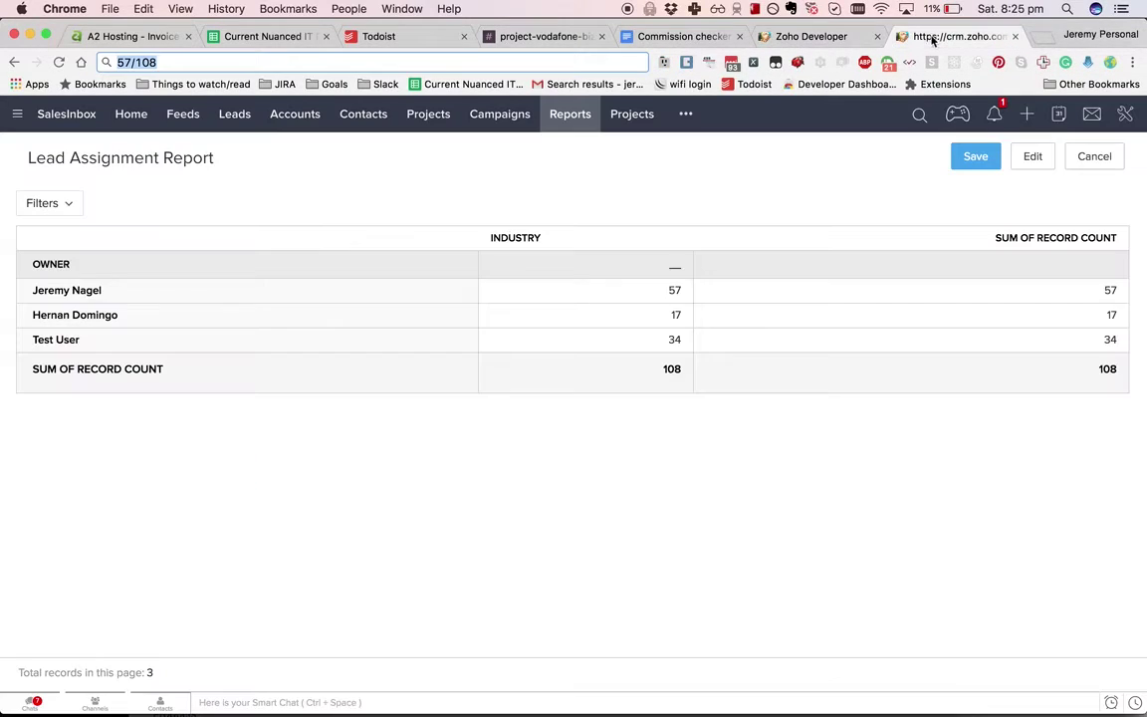
Open Round Robin Settings from the extra modules menu in a new browser tab.
click(685, 115)
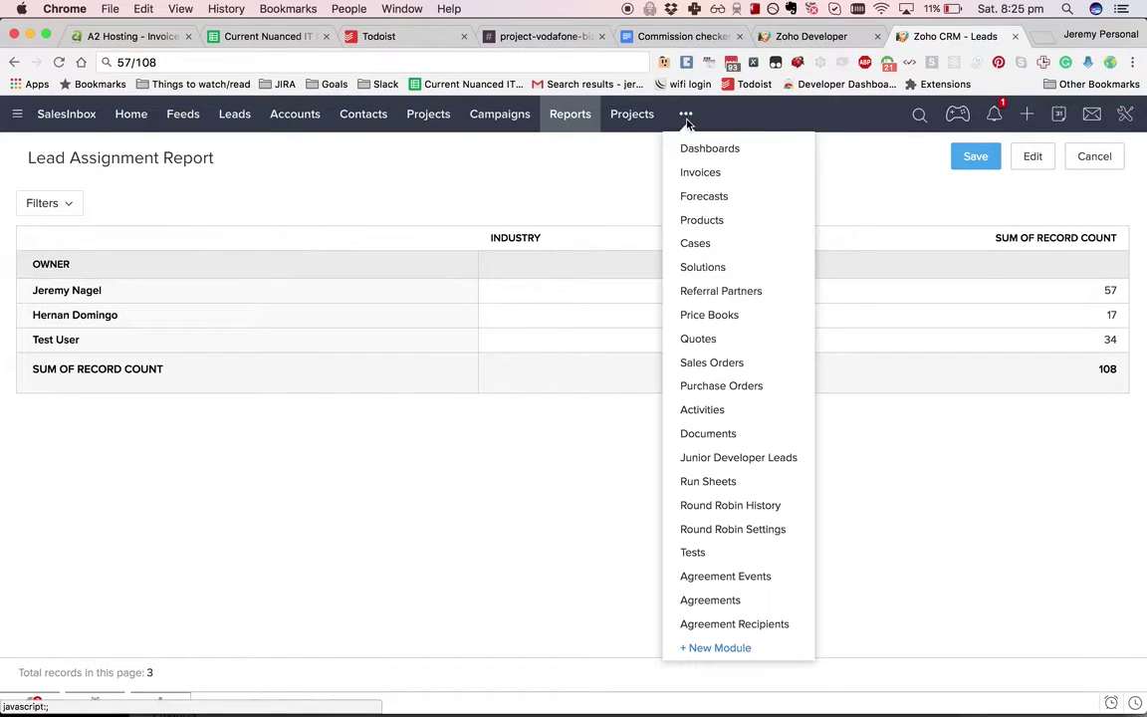
right_click(759, 530)
click(824, 409)
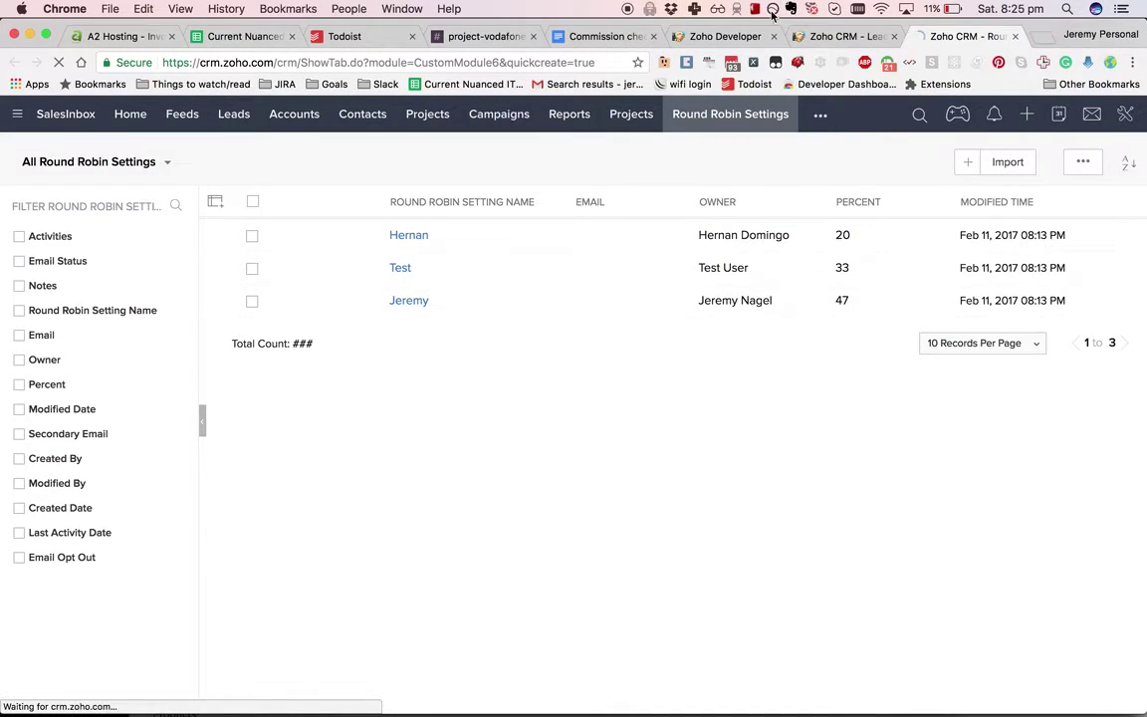
click(837, 40)
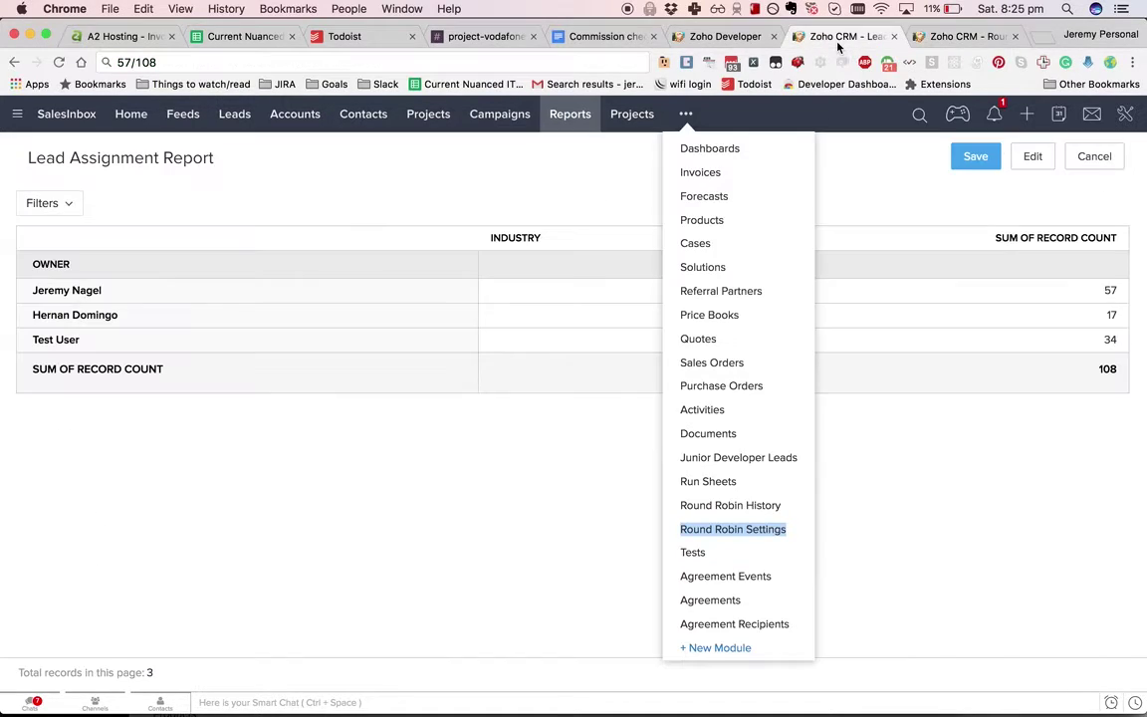
Calculate 17/108 and 34/108 and compare them with the 20/33/47 Round Robin percentages.
click(439, 64)
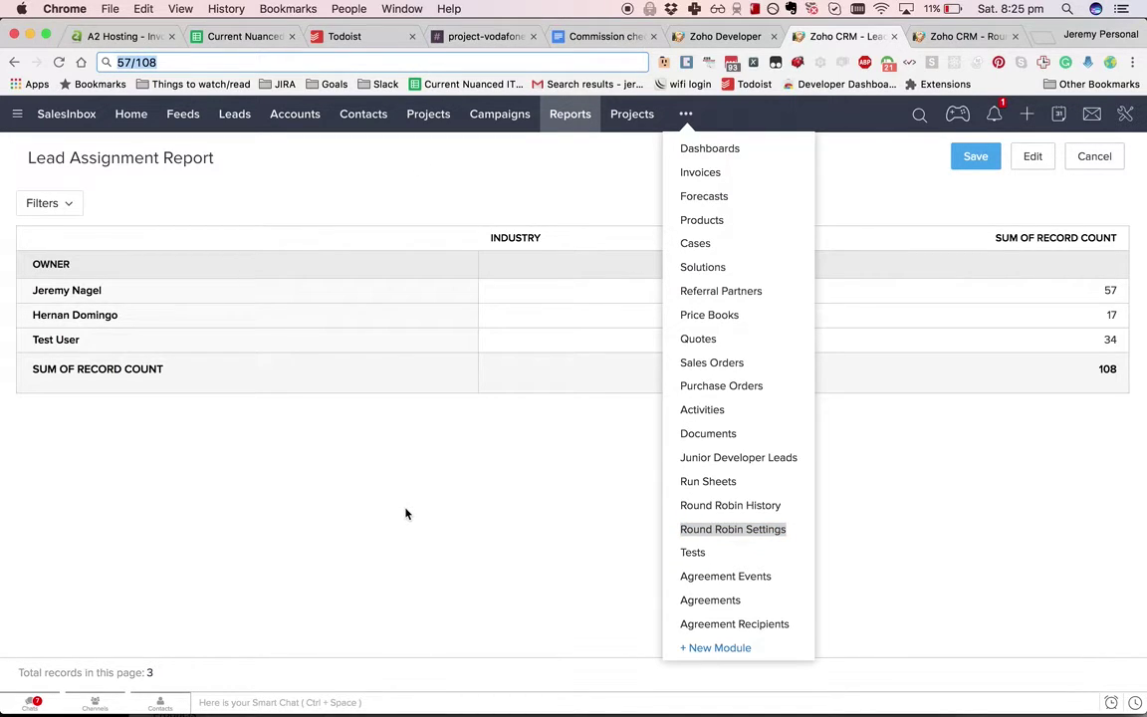
text(17/1)
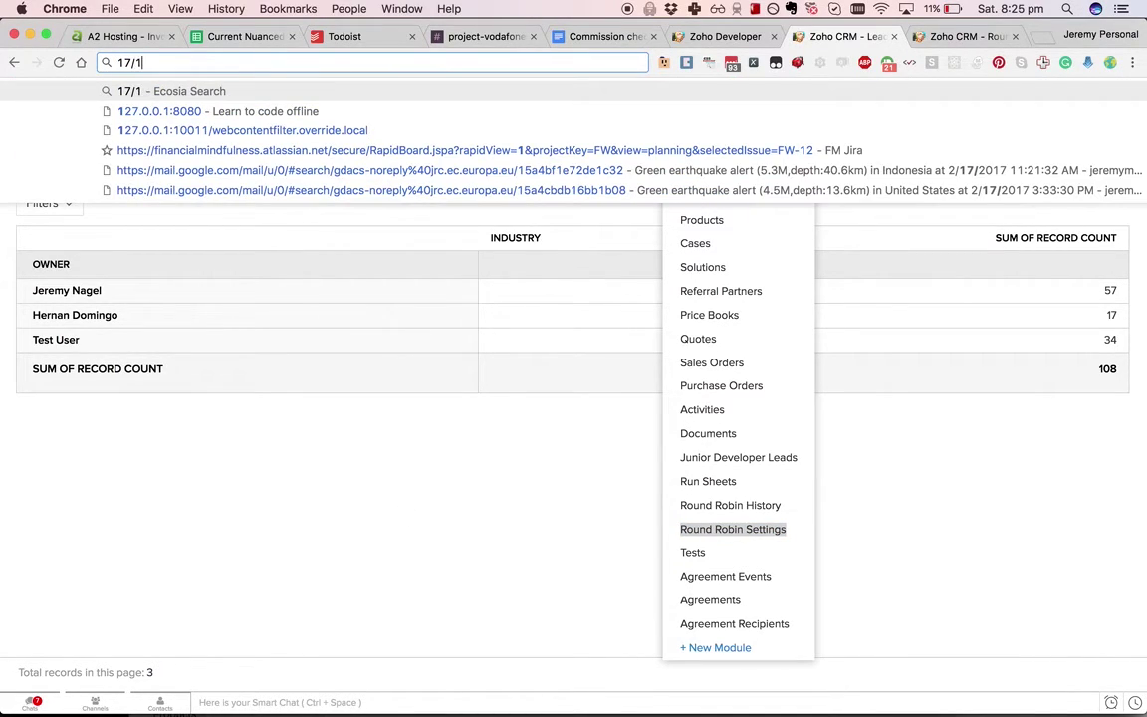
text(08)
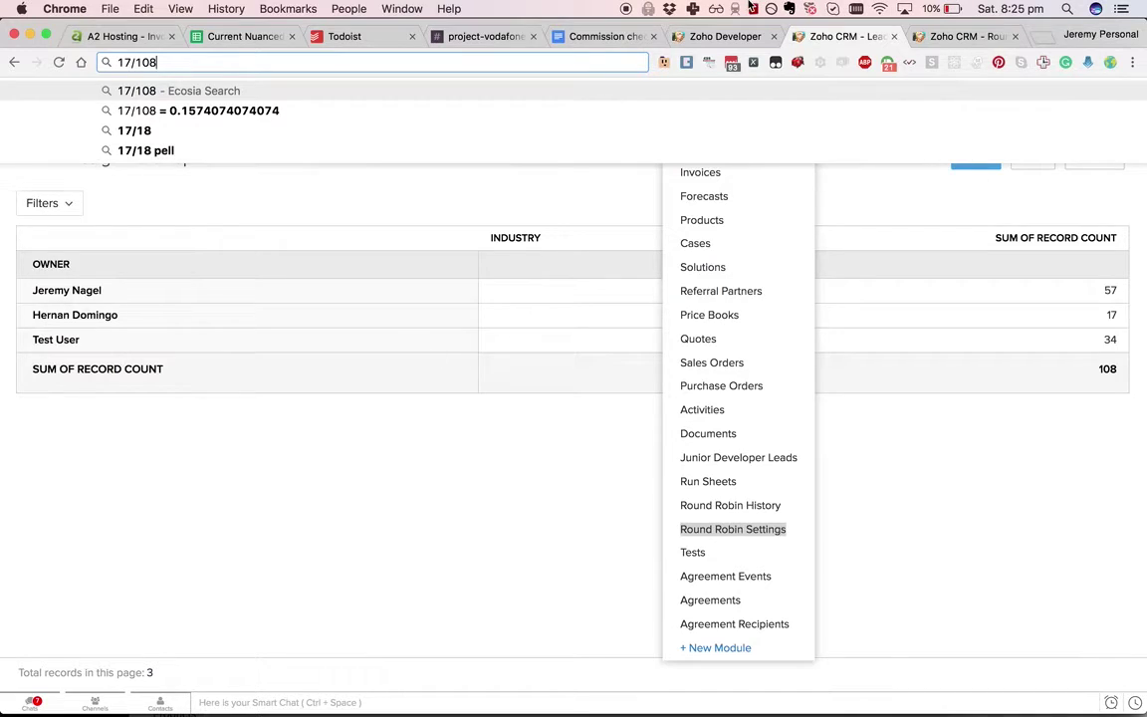
click(951, 39)
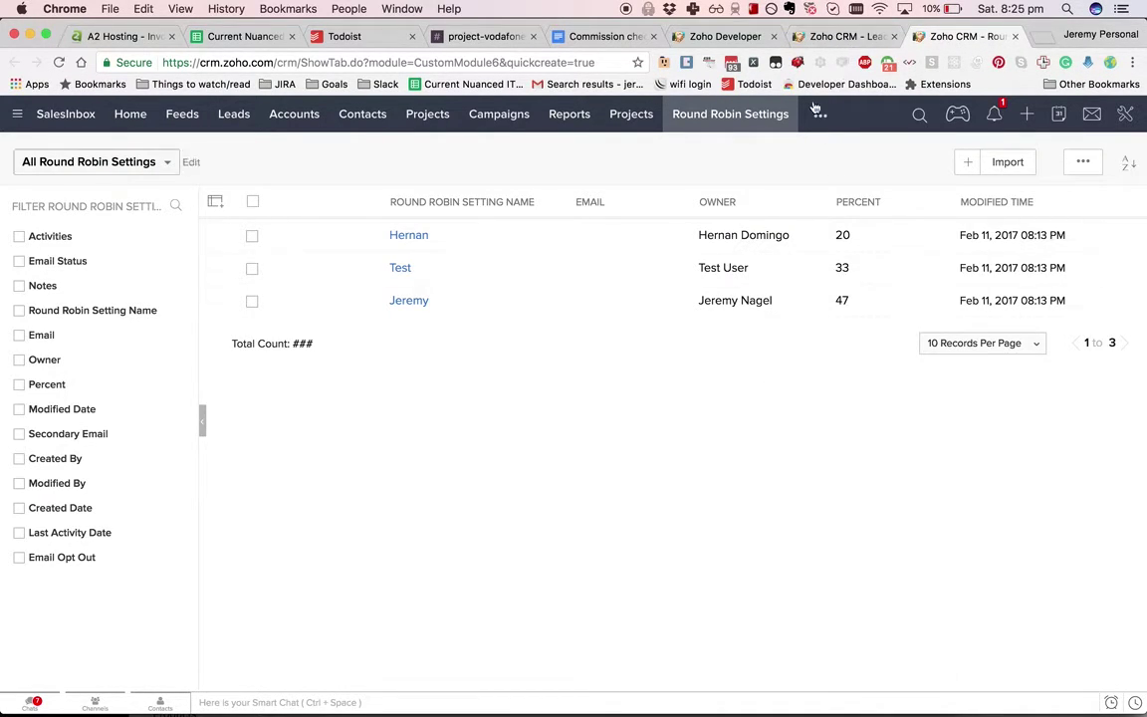
click(836, 37)
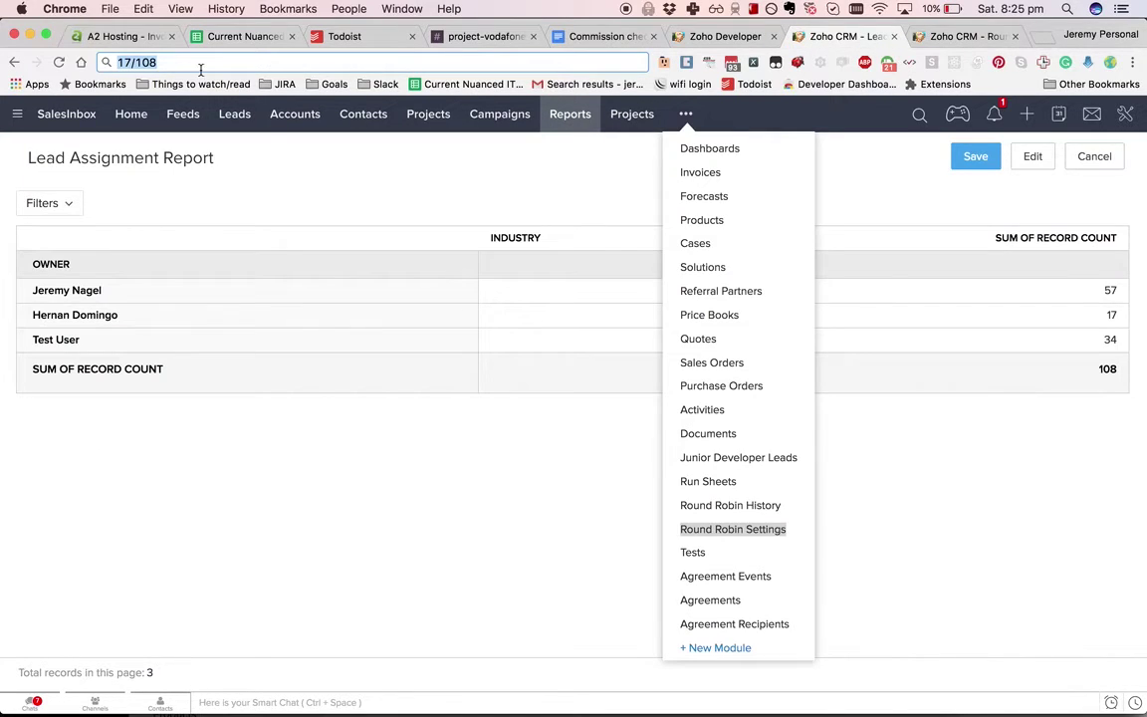
text(34/108)
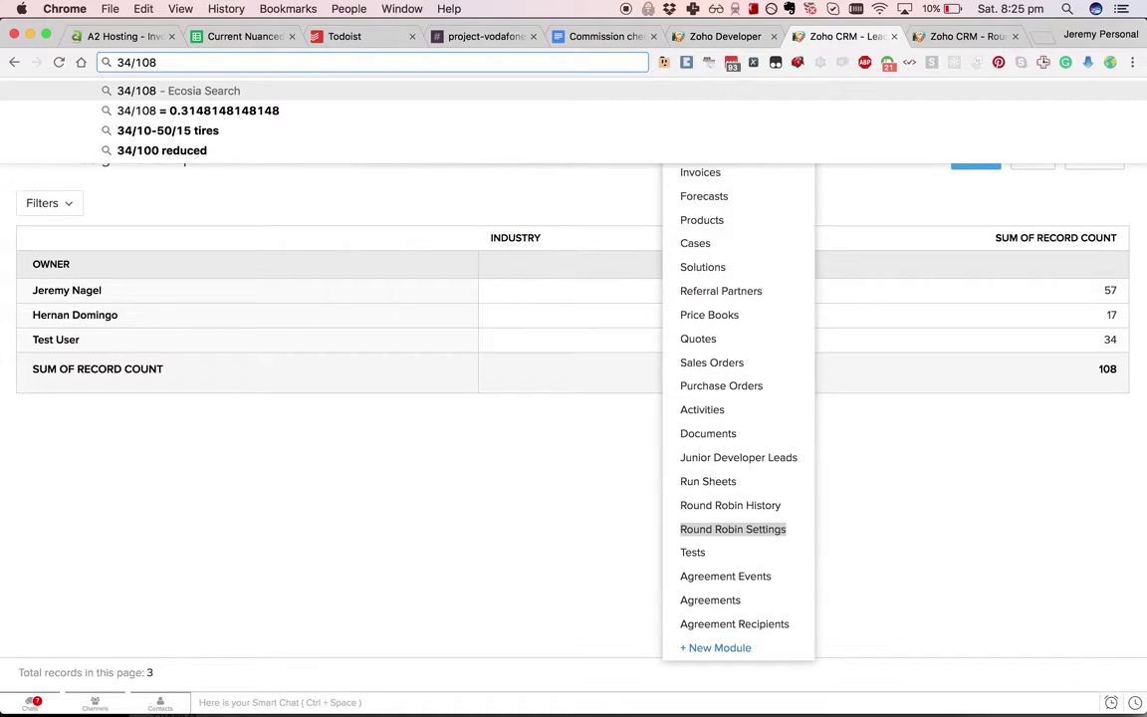
click(962, 37)
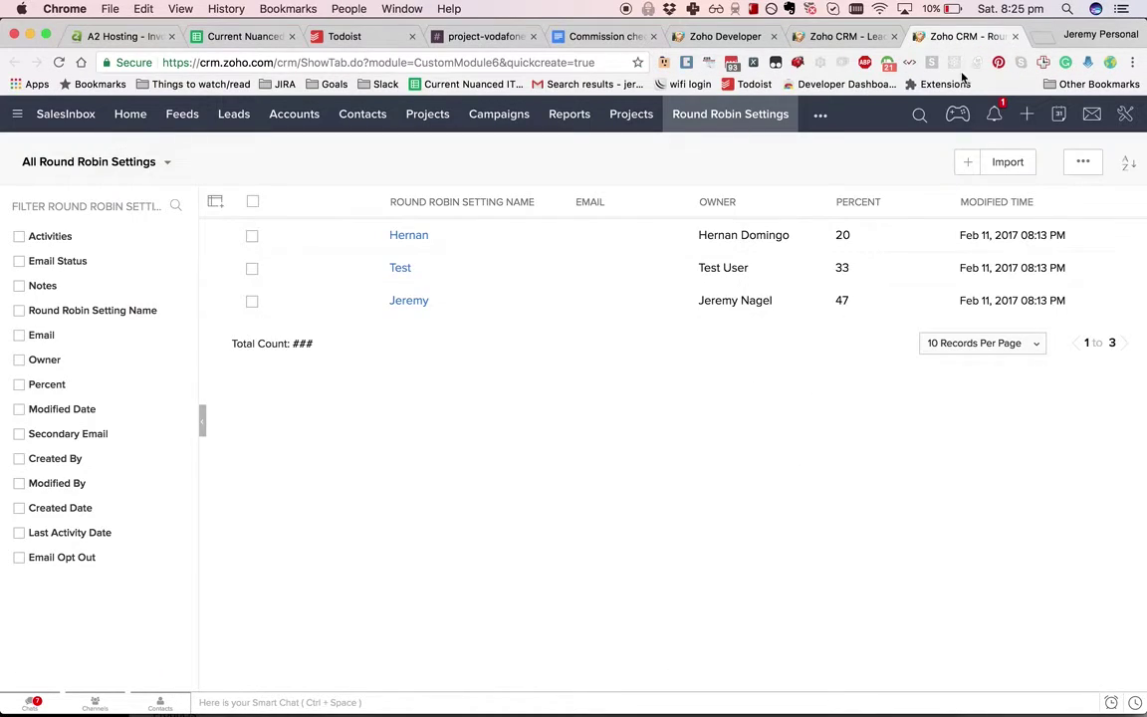
click(842, 37)
click(526, 403)
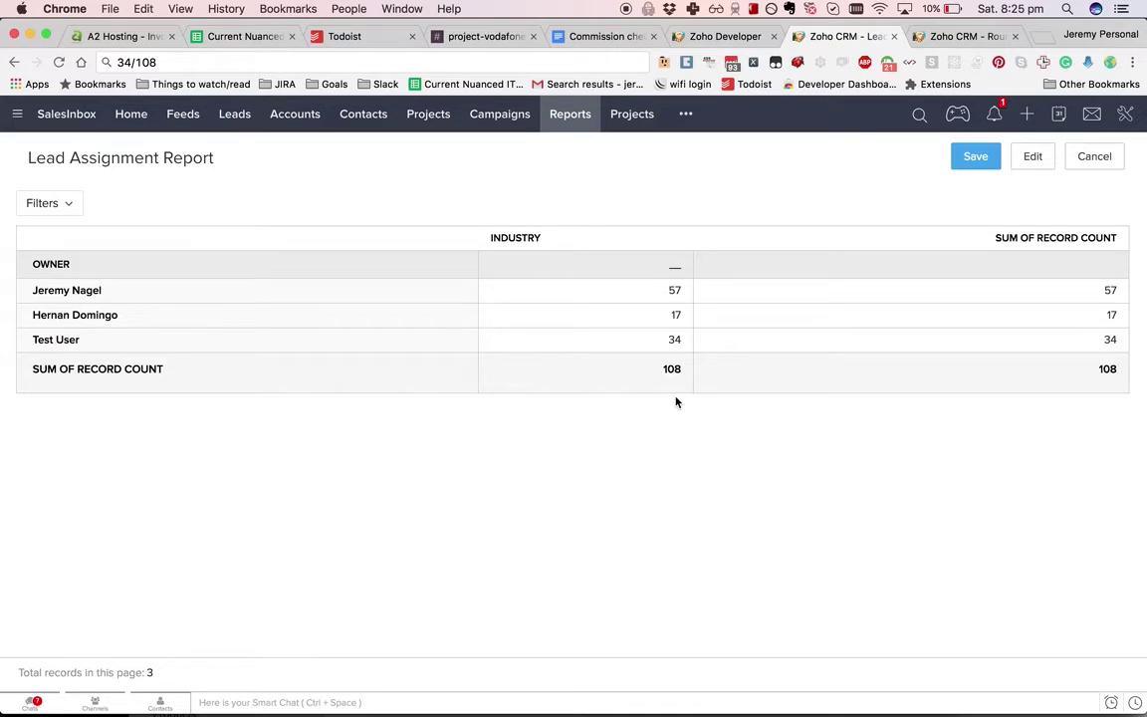
Bring Postman's Collection Runner to the front to check the localZohoCRMExtension lead-insert run.
key(super+Tab)
click(404, 9)
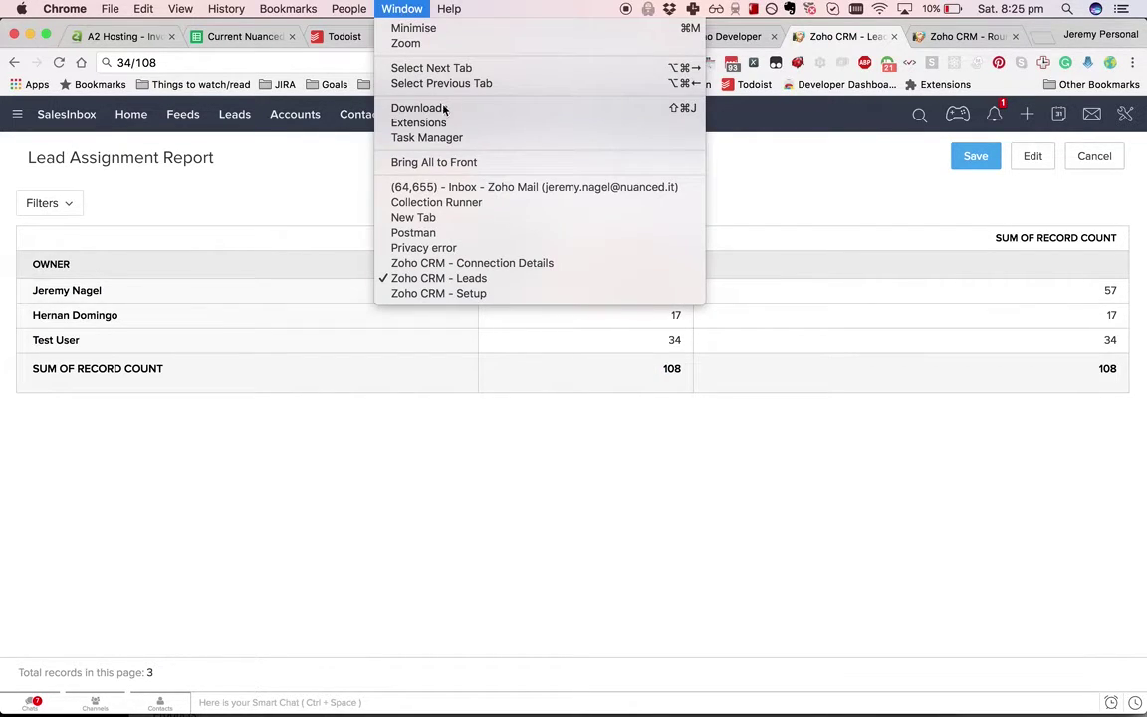
click(436, 202)
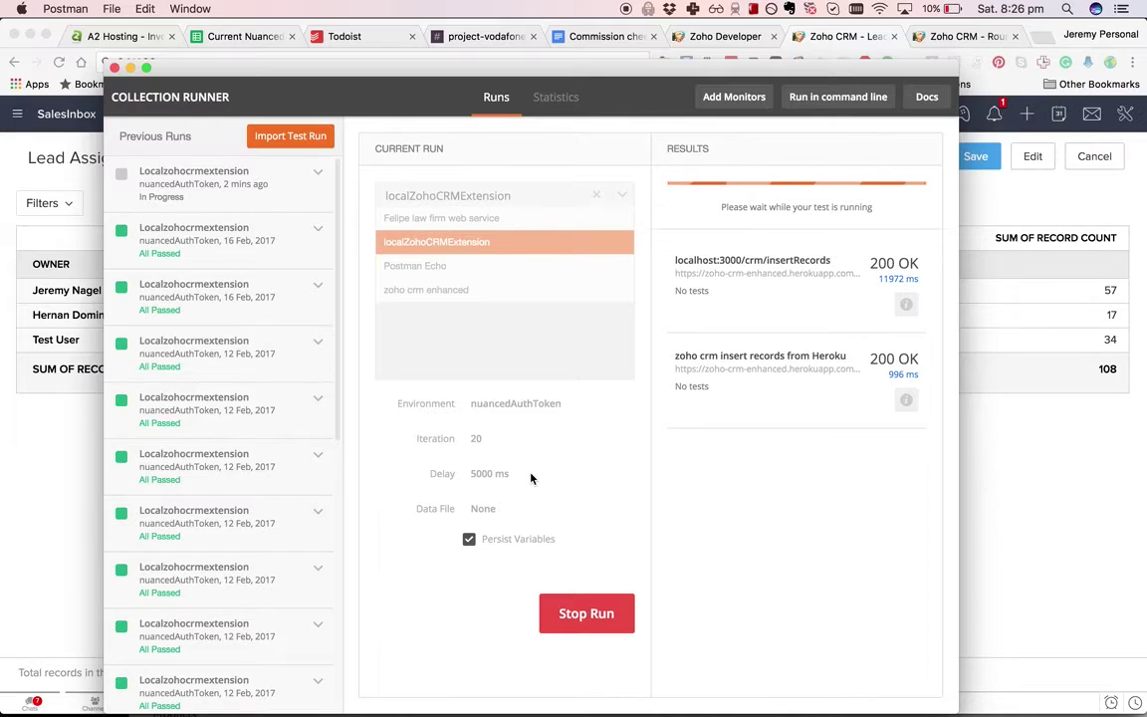
Bring the Zoho CRM Lead Assignment Report window back to the front.
click(985, 558)
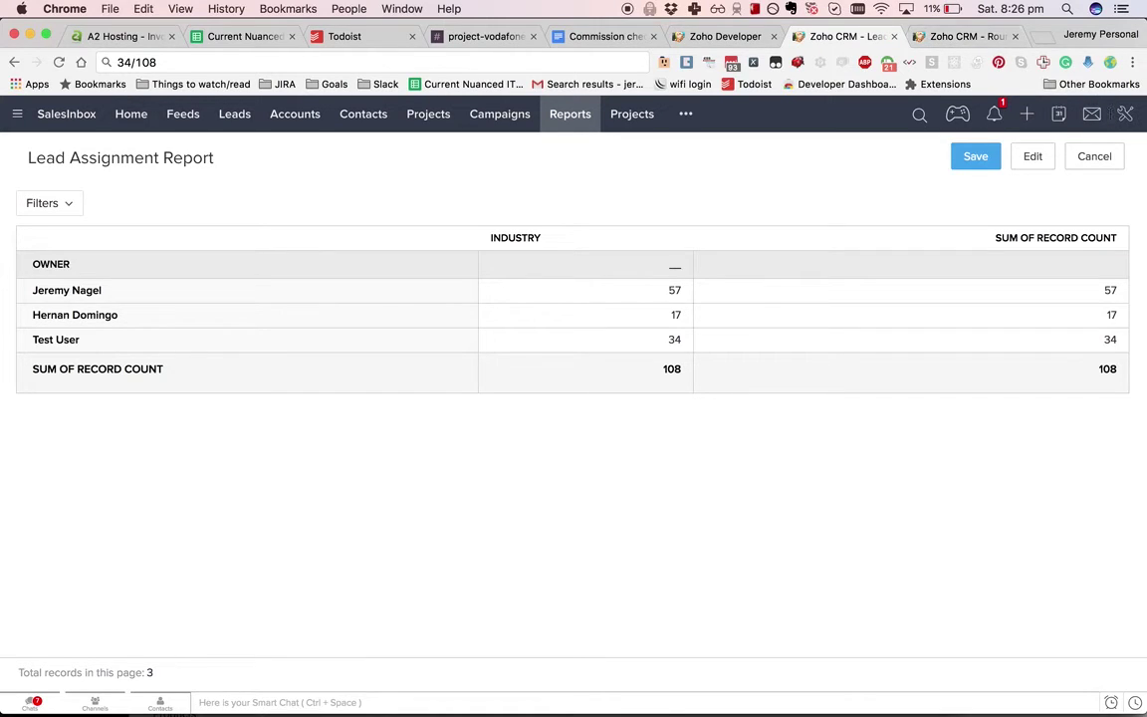
From Setup, open the Advanced Round Robin Lead Assignment extension's details page.
mouse_move(1125, 117)
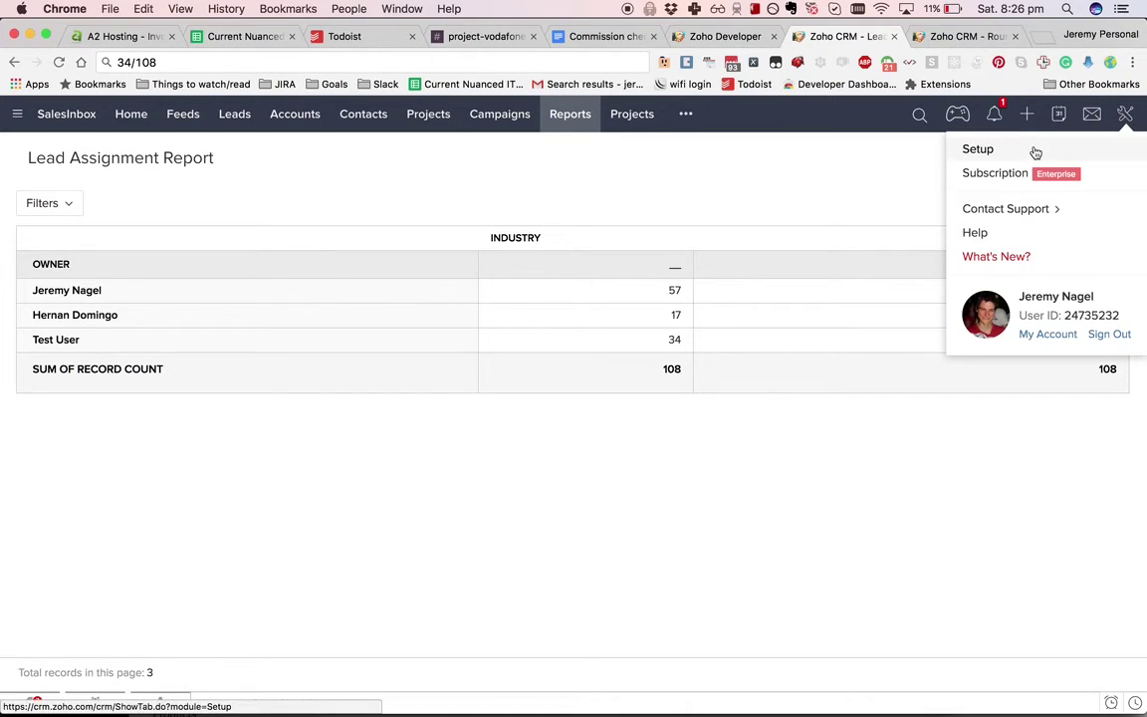
click(1032, 149)
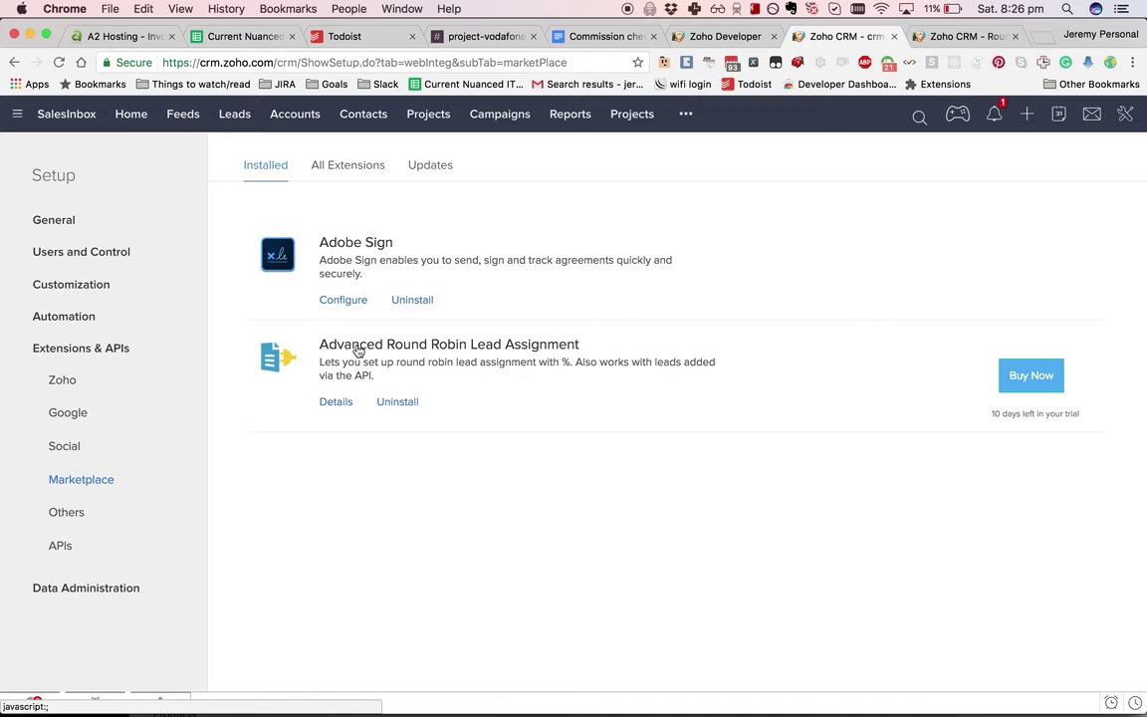
click(339, 402)
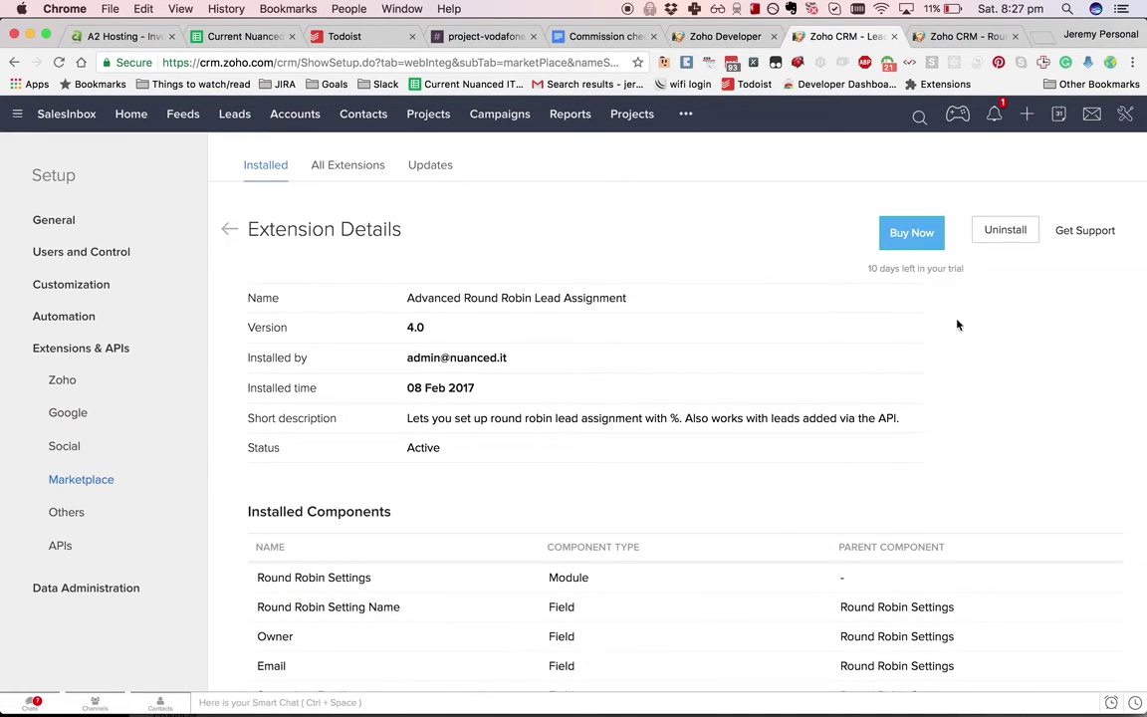
Open the Contact Developer form, click into the Subject field, then cancel without sending.
click(1085, 230)
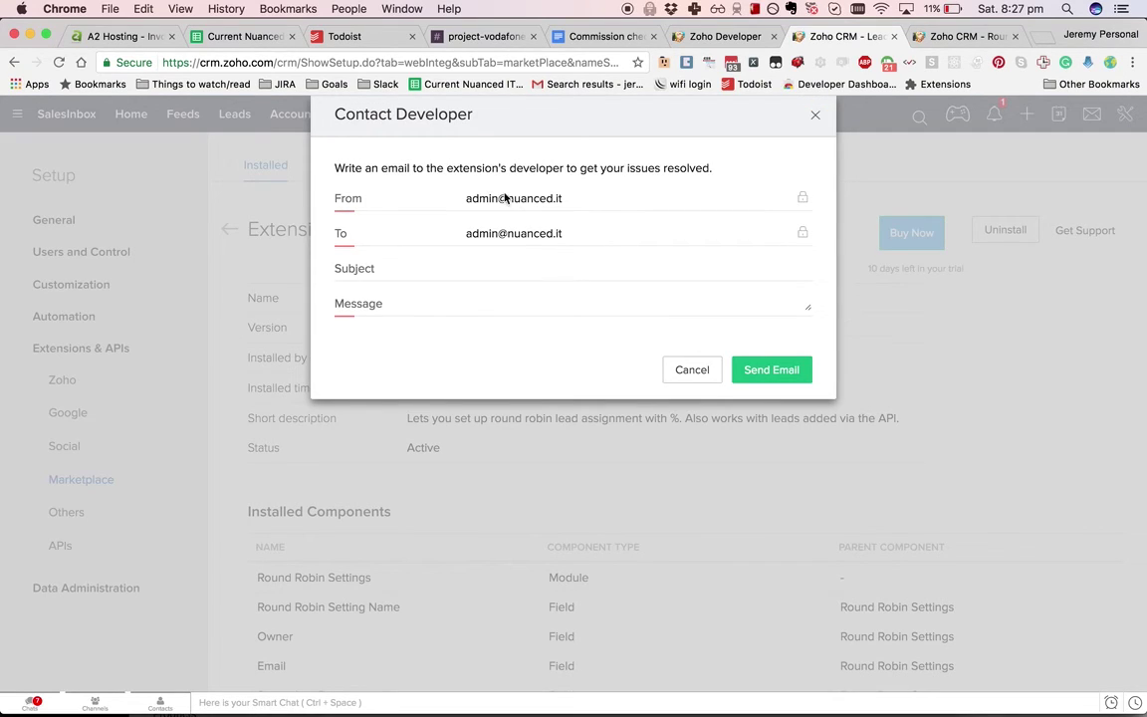
click(516, 269)
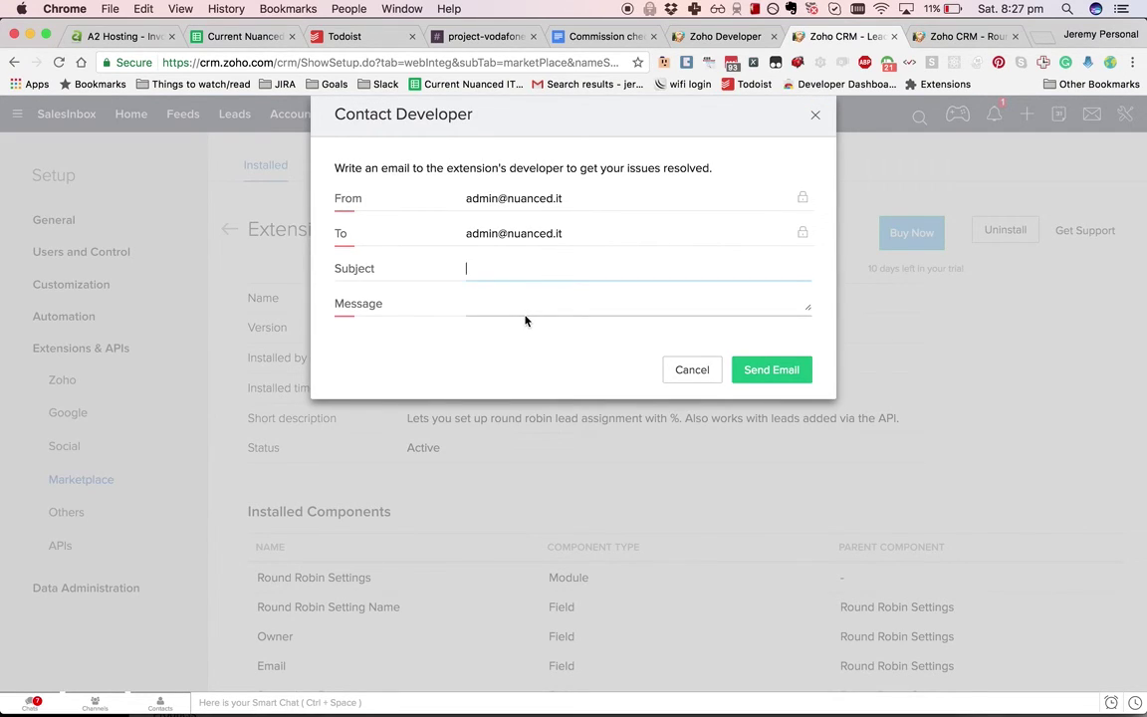
click(697, 371)
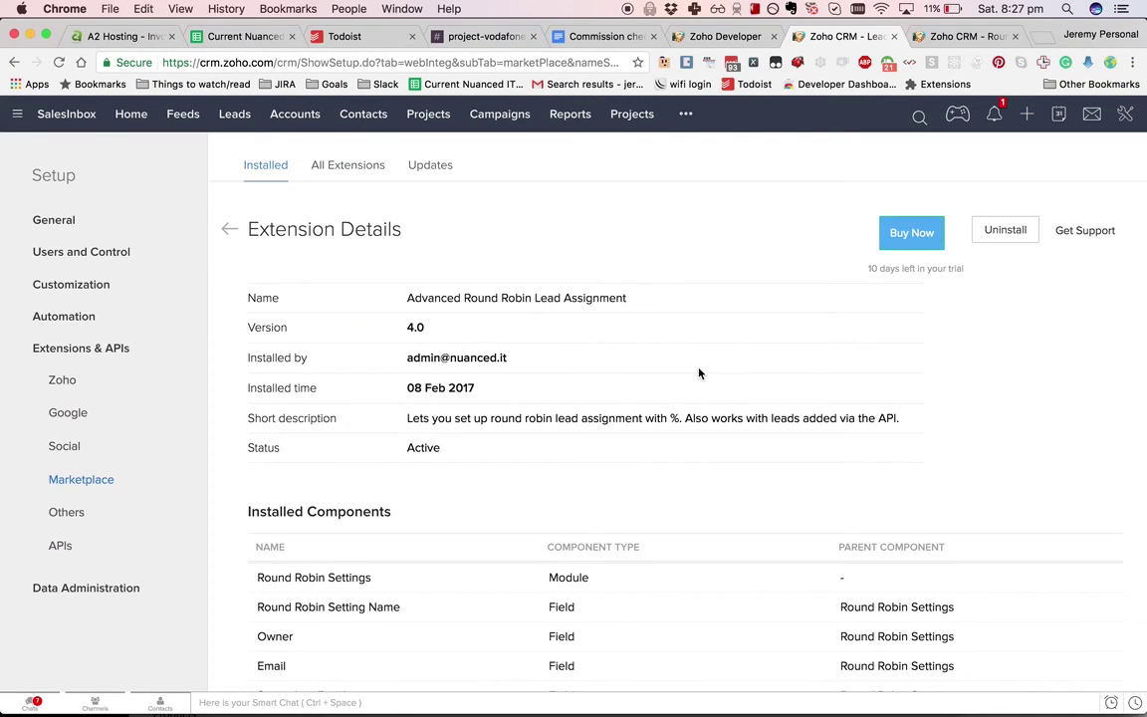